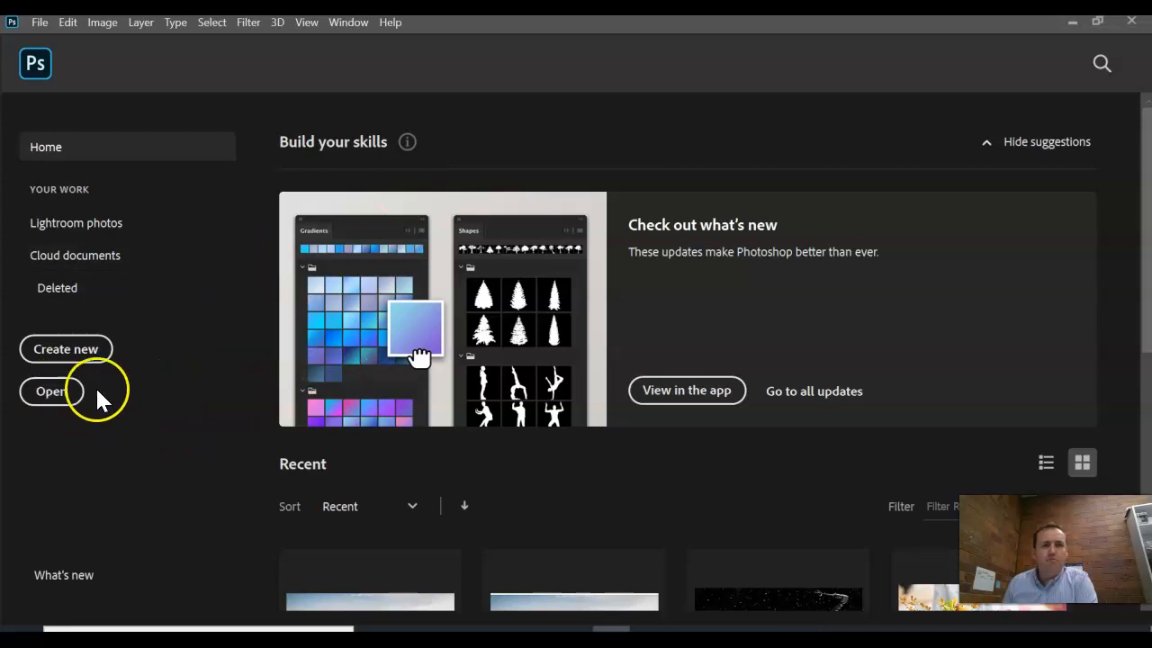
- Open porsche-911-gt3-rs-supercar-blue-side-view-cars.jpg from the Photoshop folder inside Documents > Computing Multimedia 2C
click(55, 396)
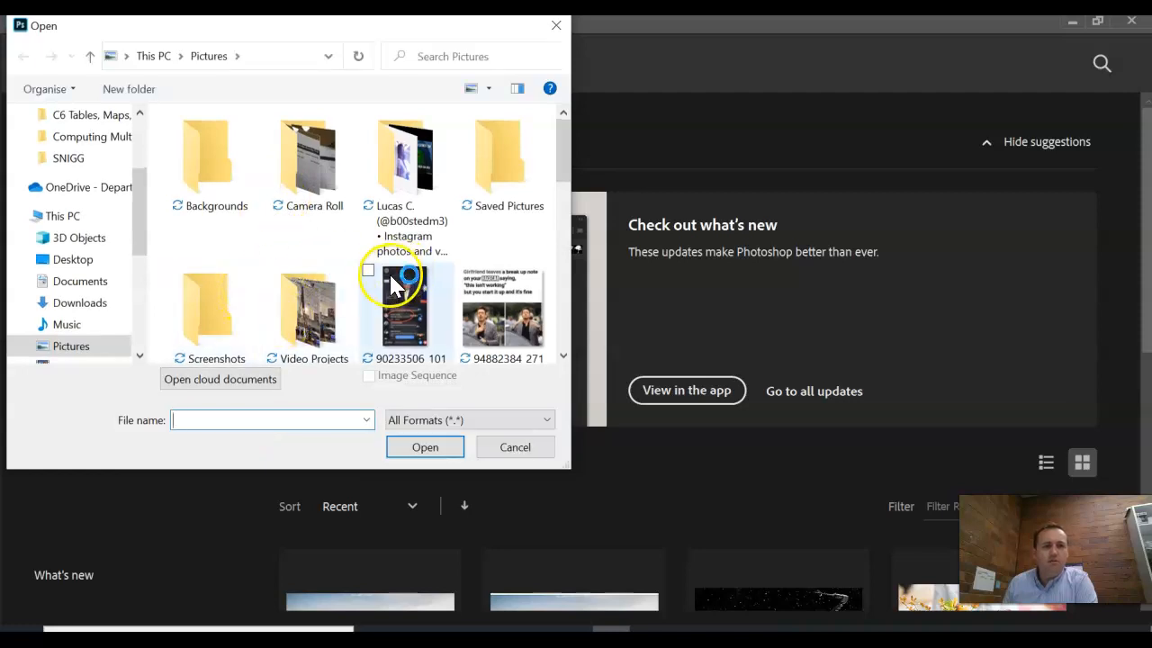
scroll(398, 285, down, 3)
scroll(90, 243, up, 3)
scroll(94, 252, up, 1)
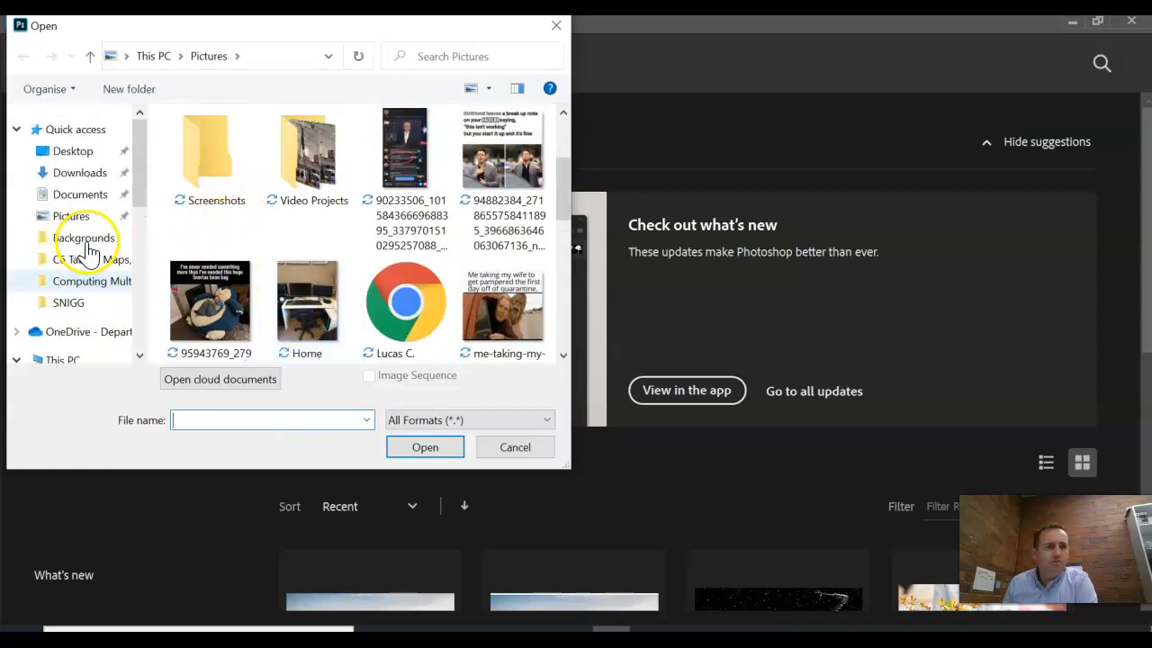
click(78, 191)
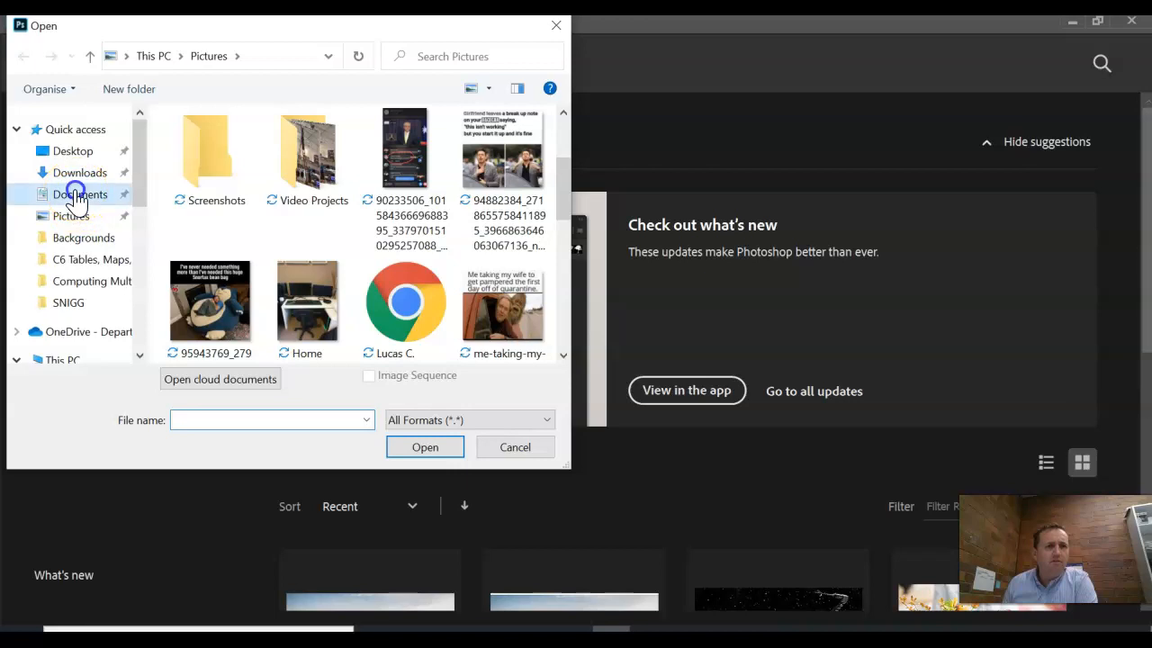
scroll(283, 224, down, 8)
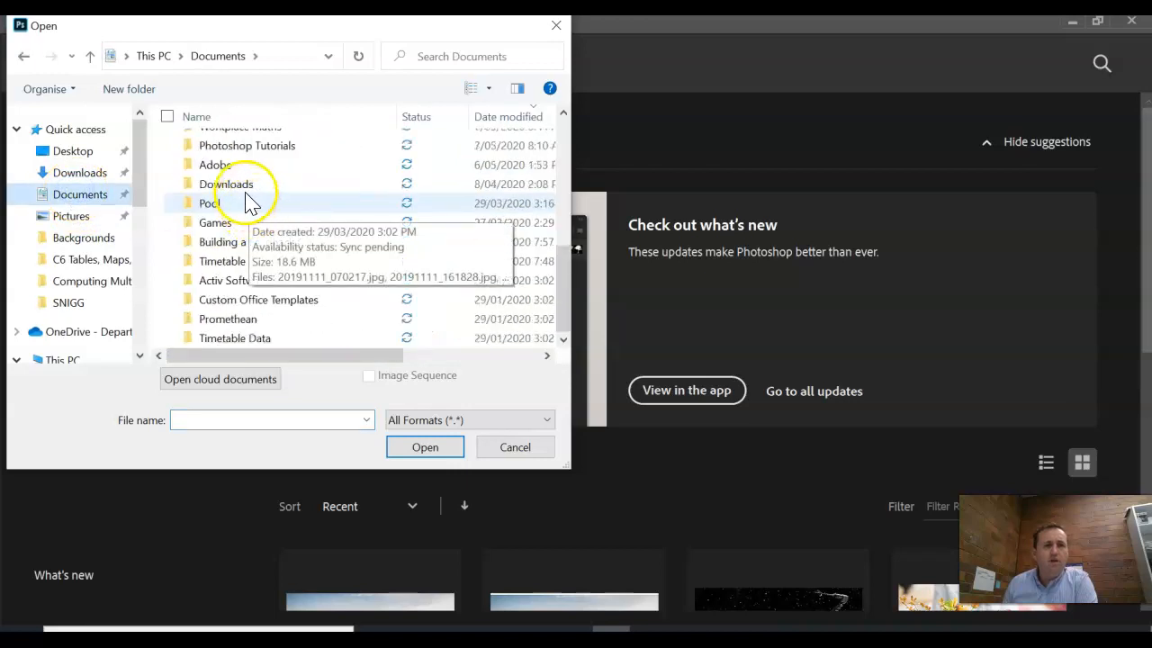
scroll(283, 196, up, 2)
double_click(241, 198)
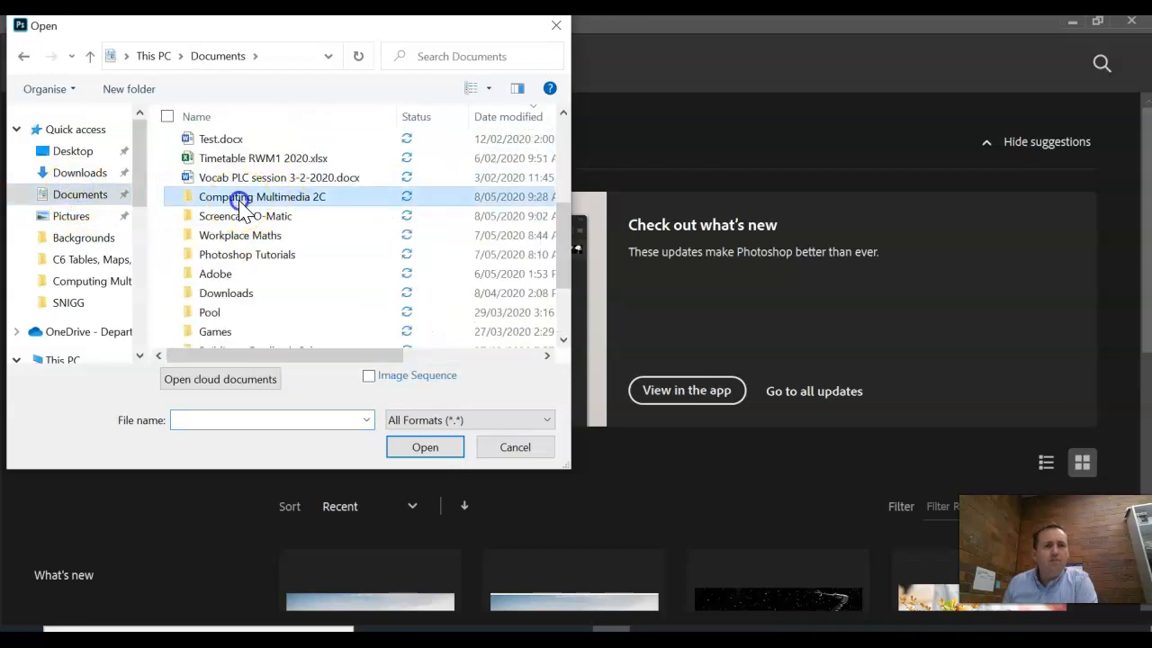
scroll(283, 216, down, 5)
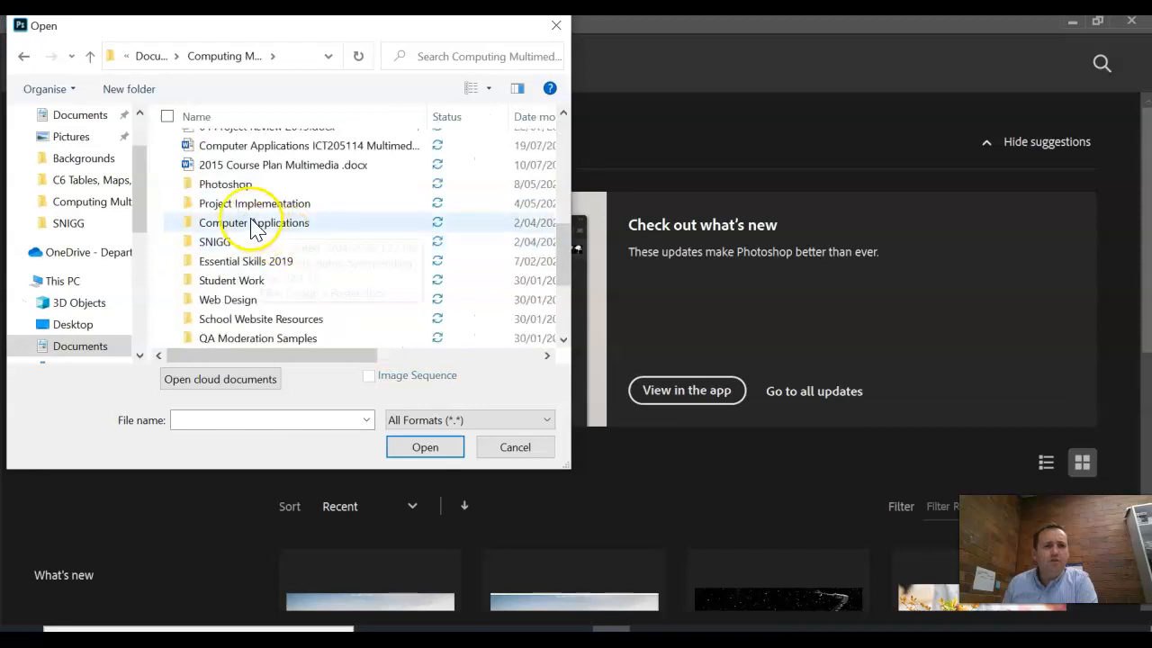
click(225, 187)
double_click(236, 190)
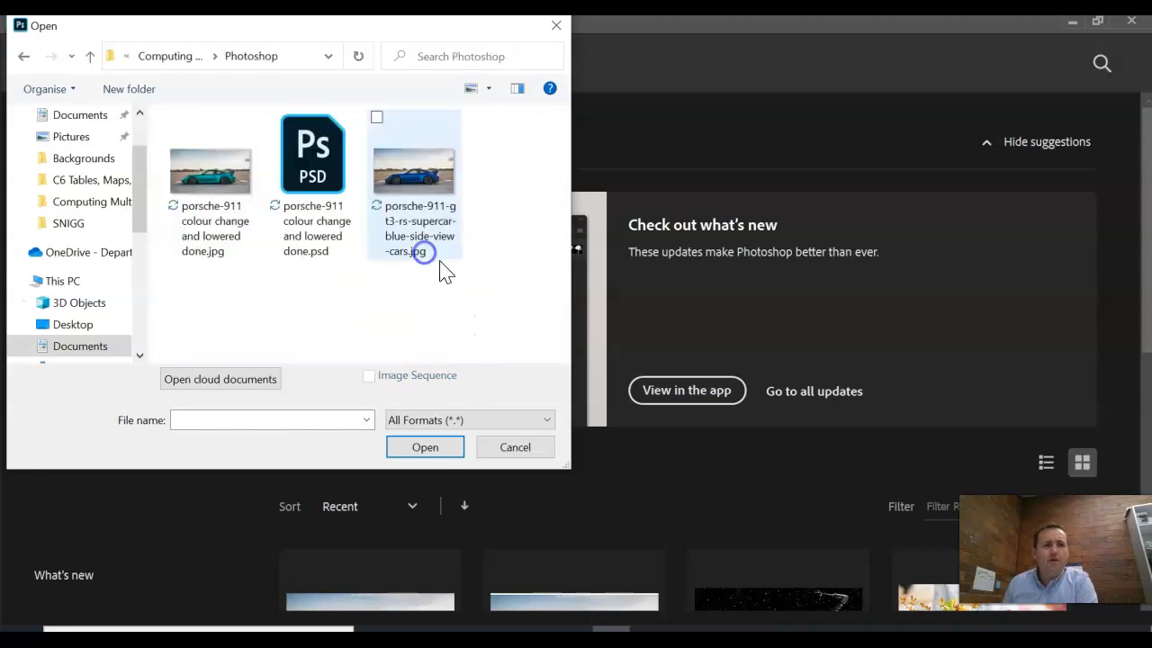
double_click(406, 236)
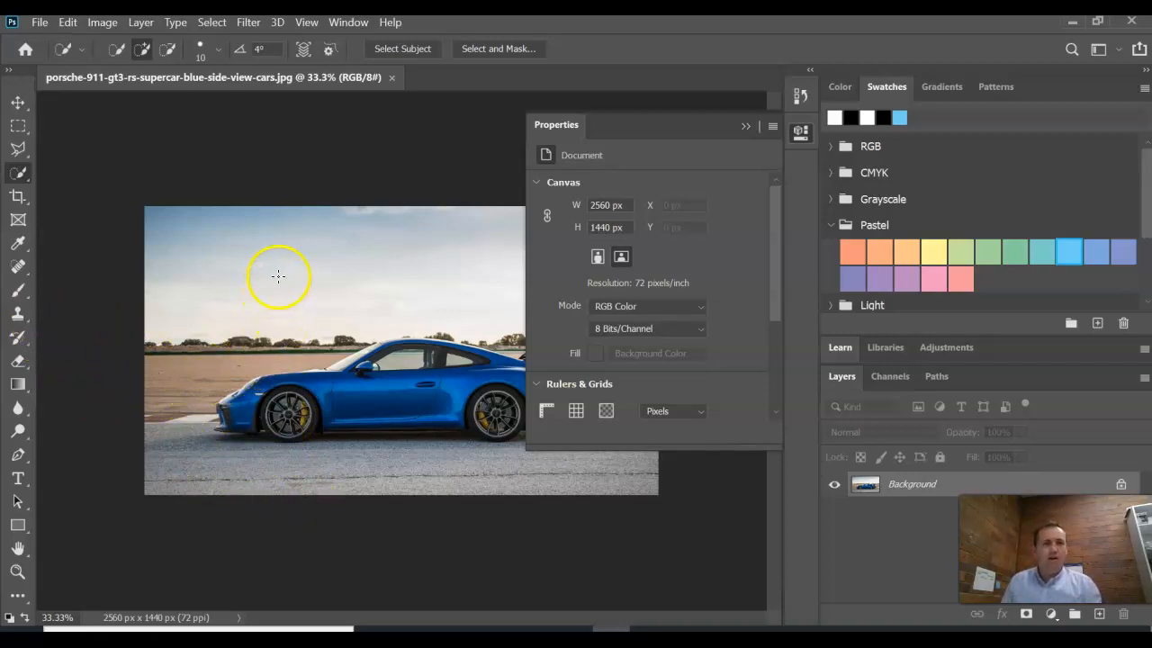
- With the Polygonal Lasso tool, start a selection along the underside of the front bumper and around the front wheel arch
right_click(20, 172)
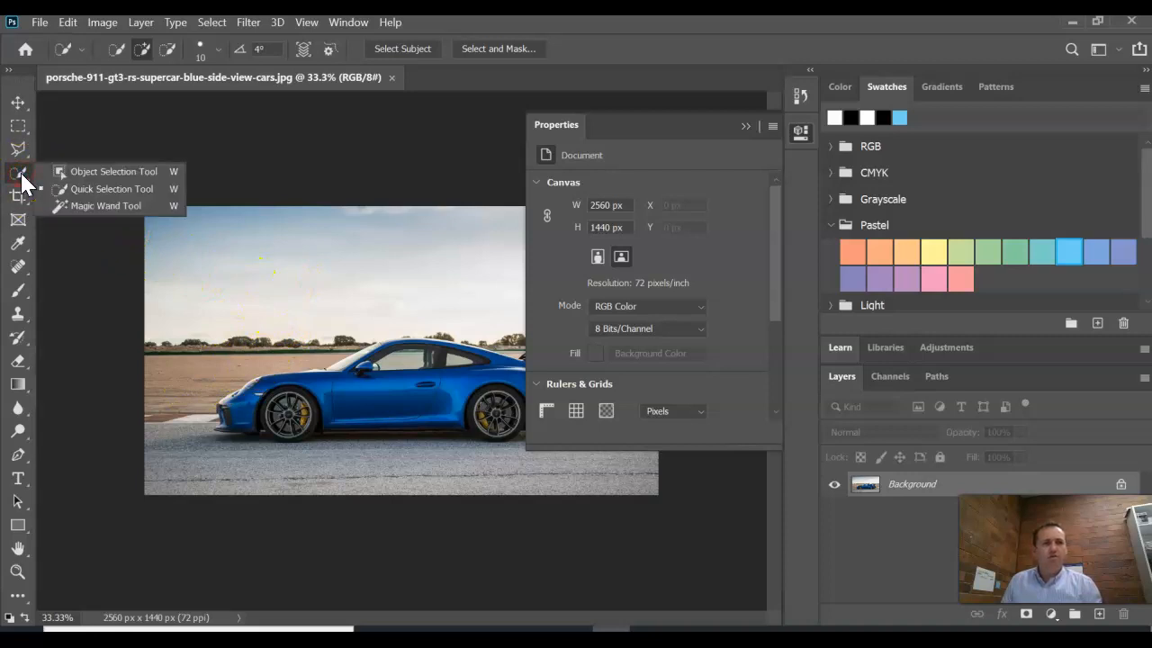
click(14, 150)
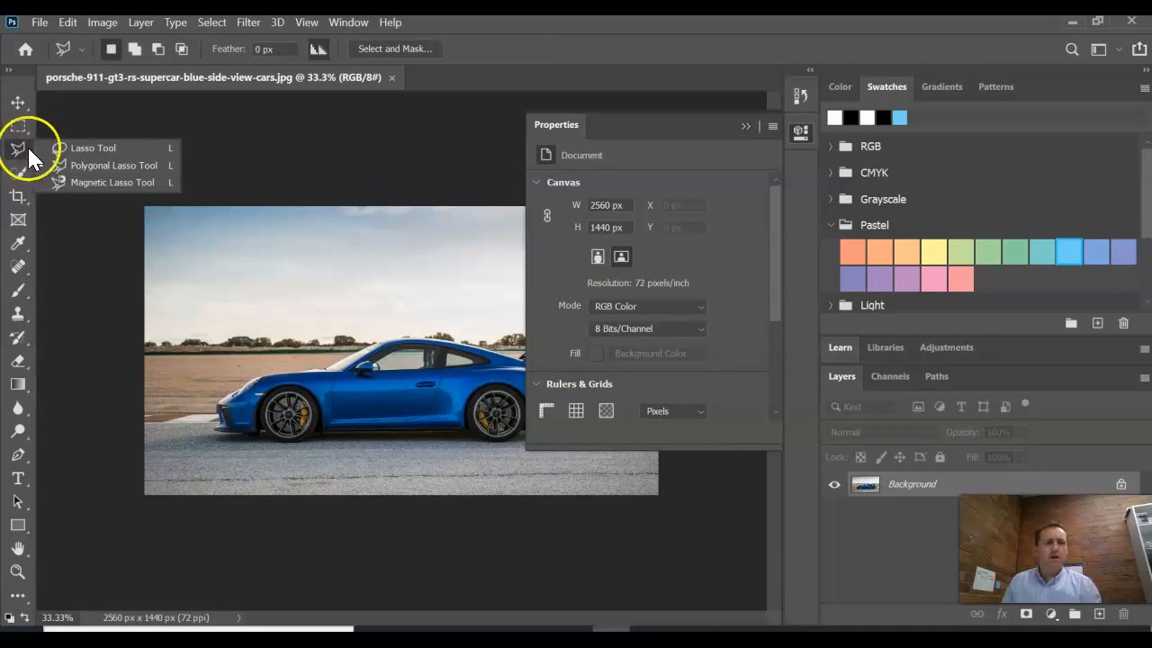
click(109, 167)
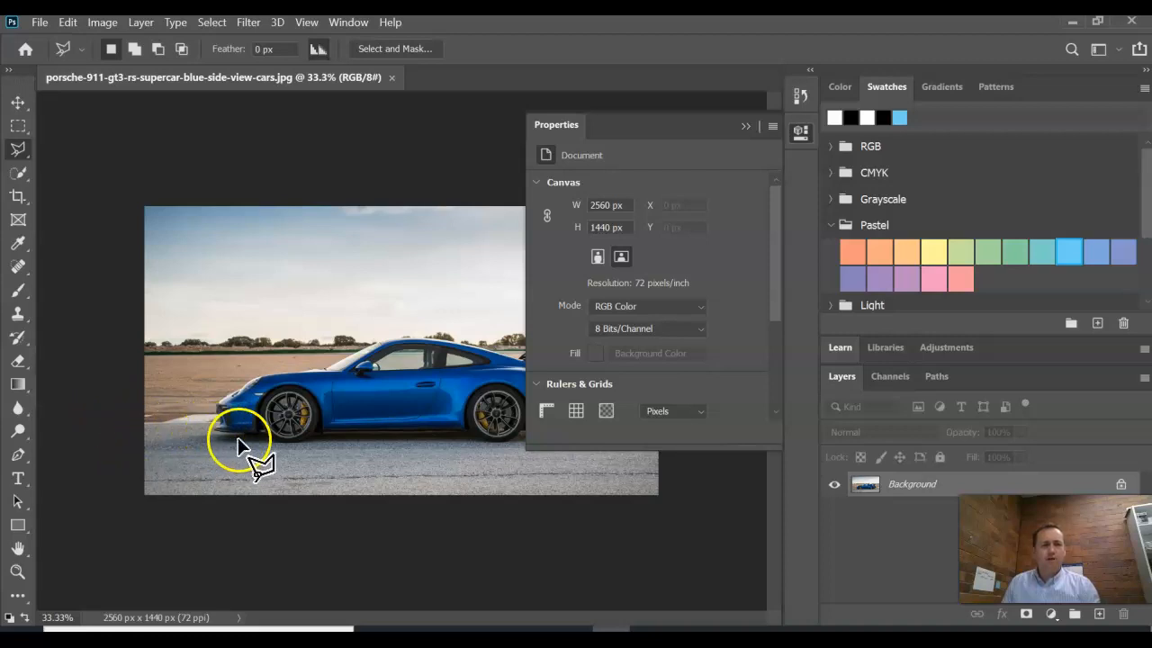
scroll(234, 460, up, 4)
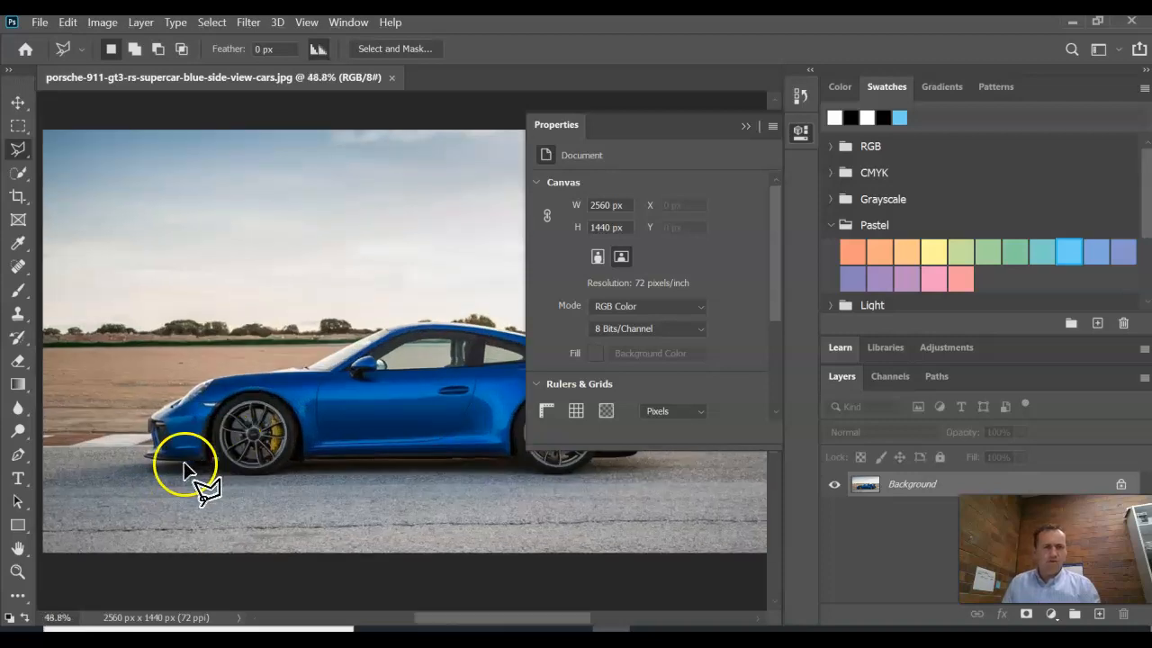
scroll(183, 466, down, 4)
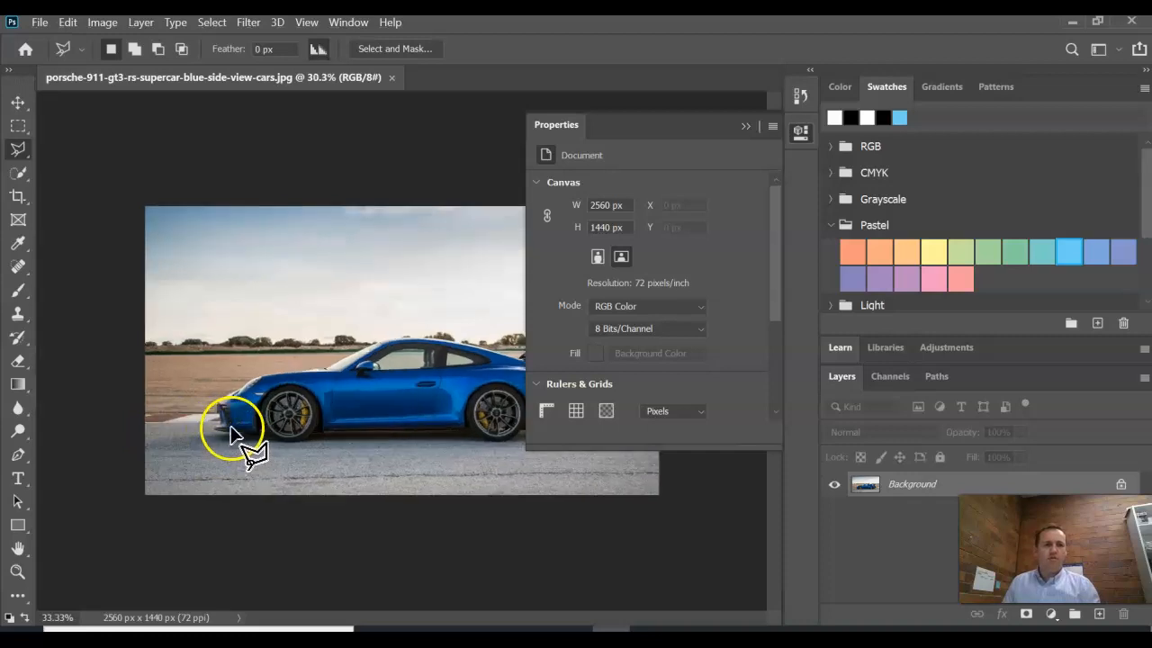
scroll(213, 434, up, 5)
scroll(216, 439, up, 4)
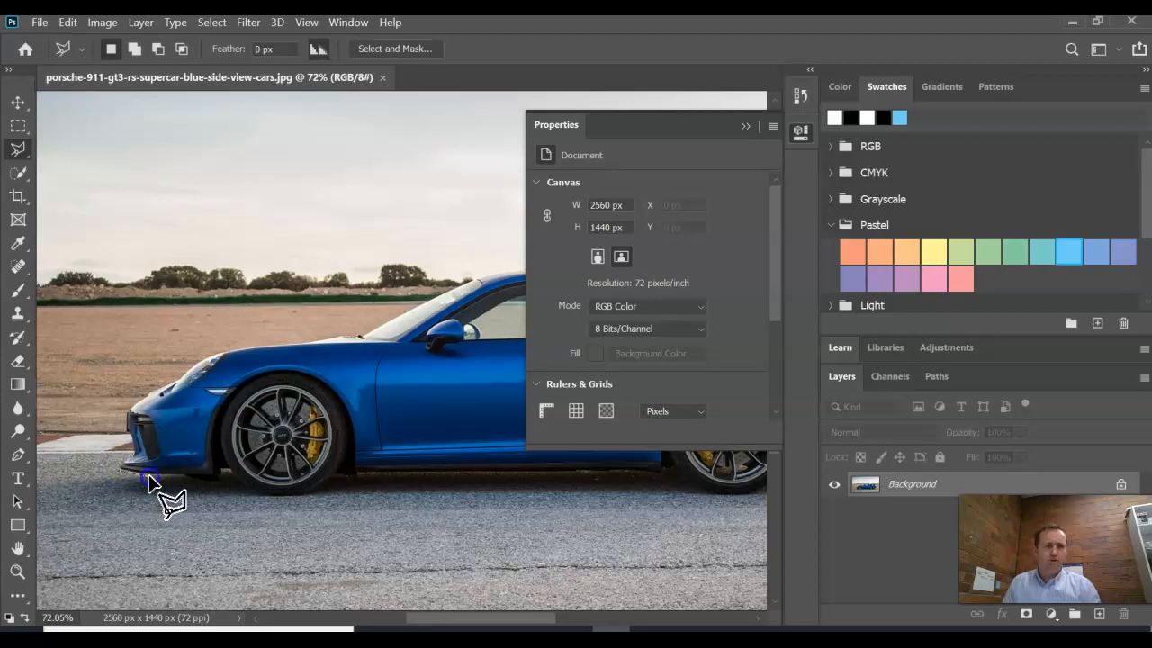
click(170, 478)
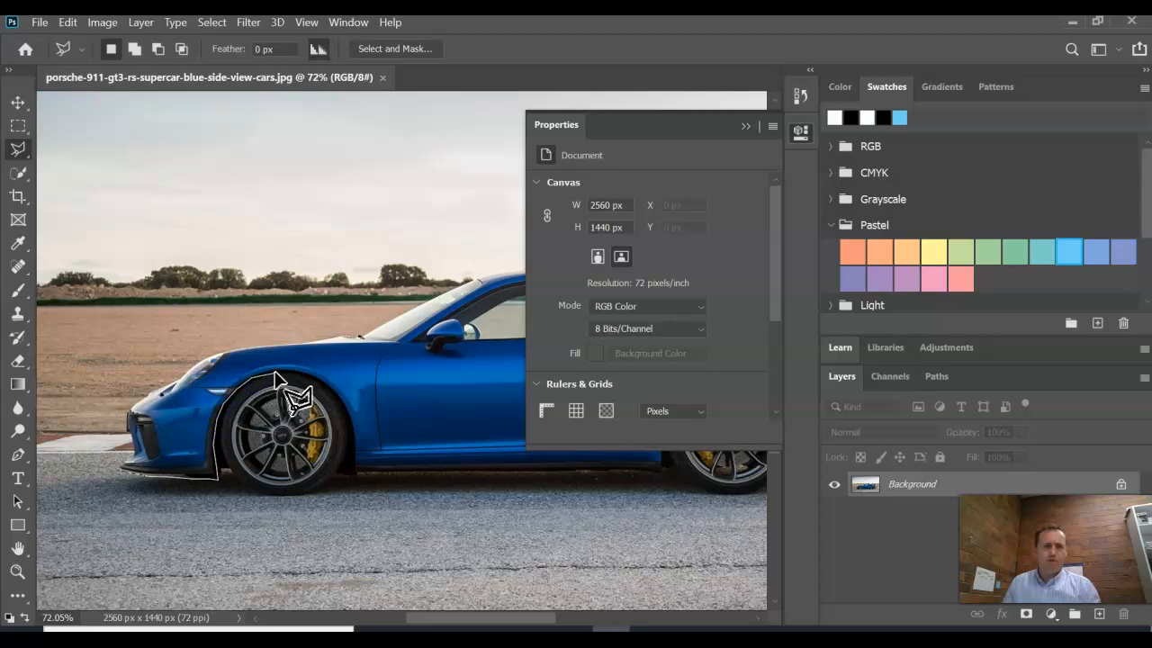
click(275, 376)
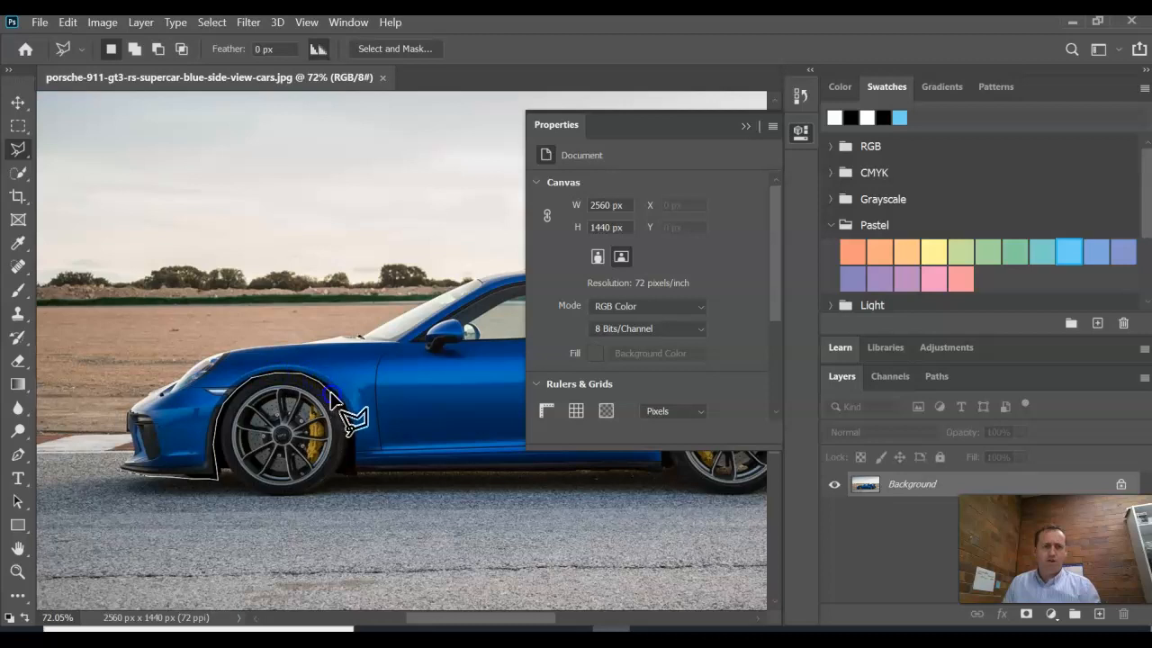
click(358, 472)
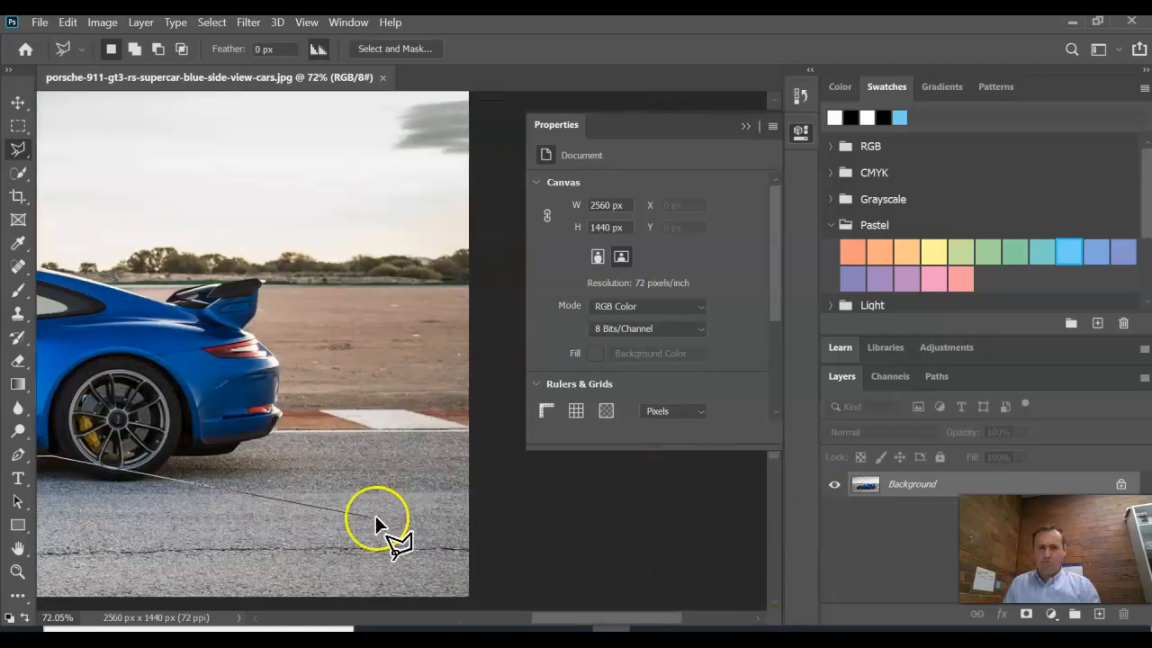
- Continue the lasso outline along the side sill, around the rear wheel arch and under the rear bumper
click(275, 453)
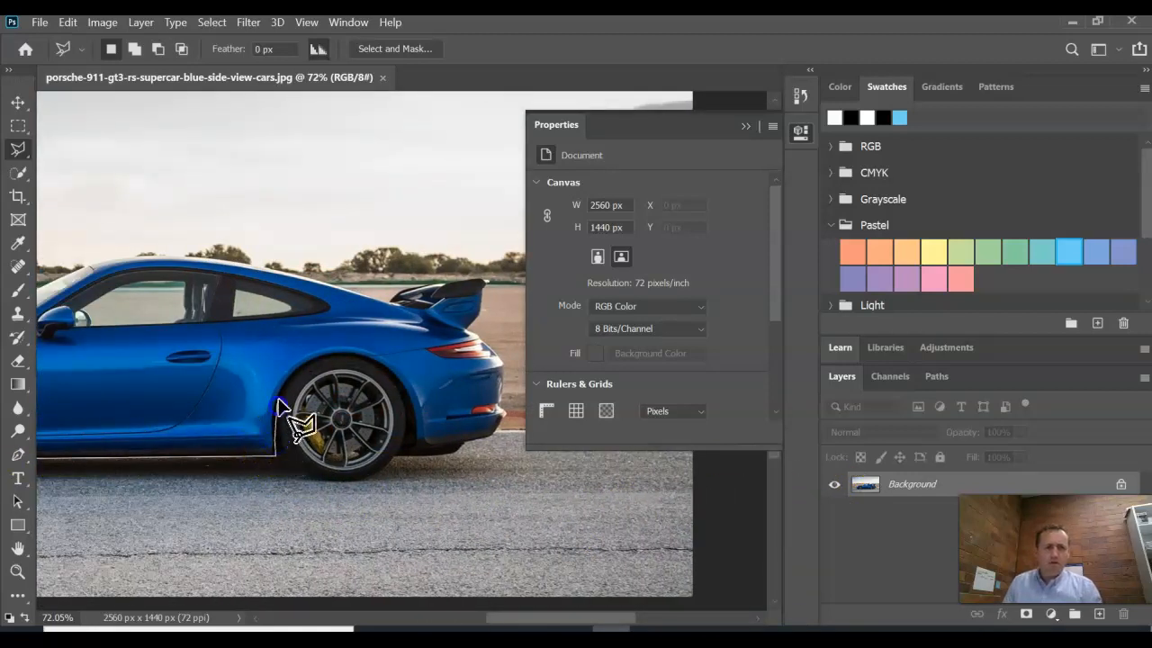
click(348, 351)
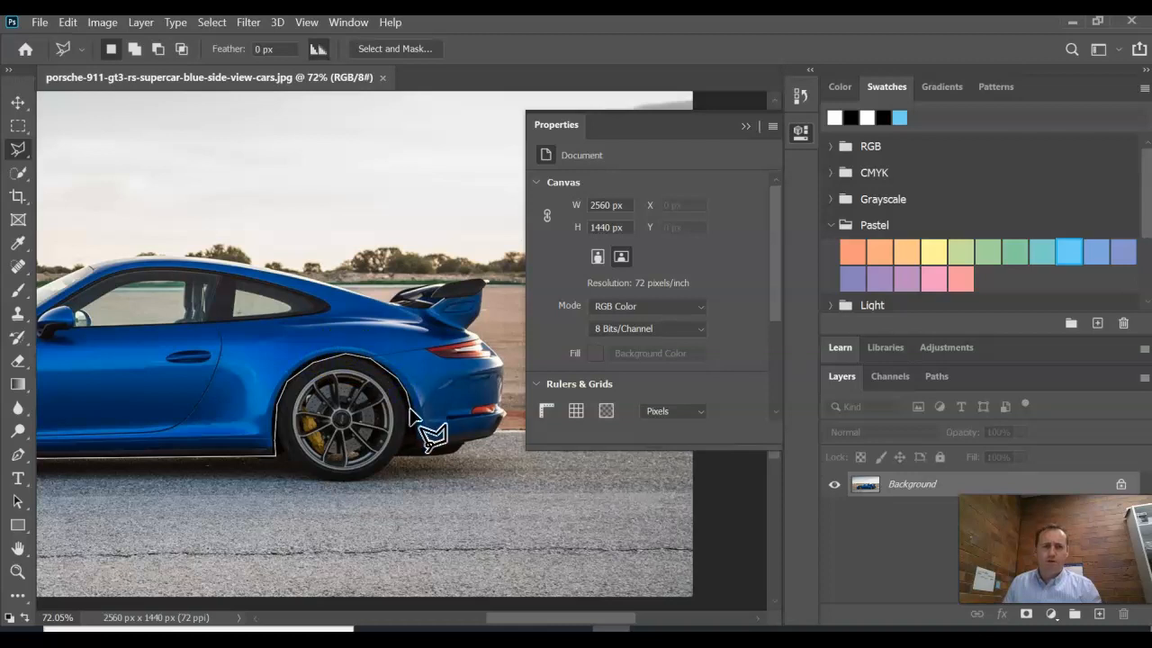
click(413, 437)
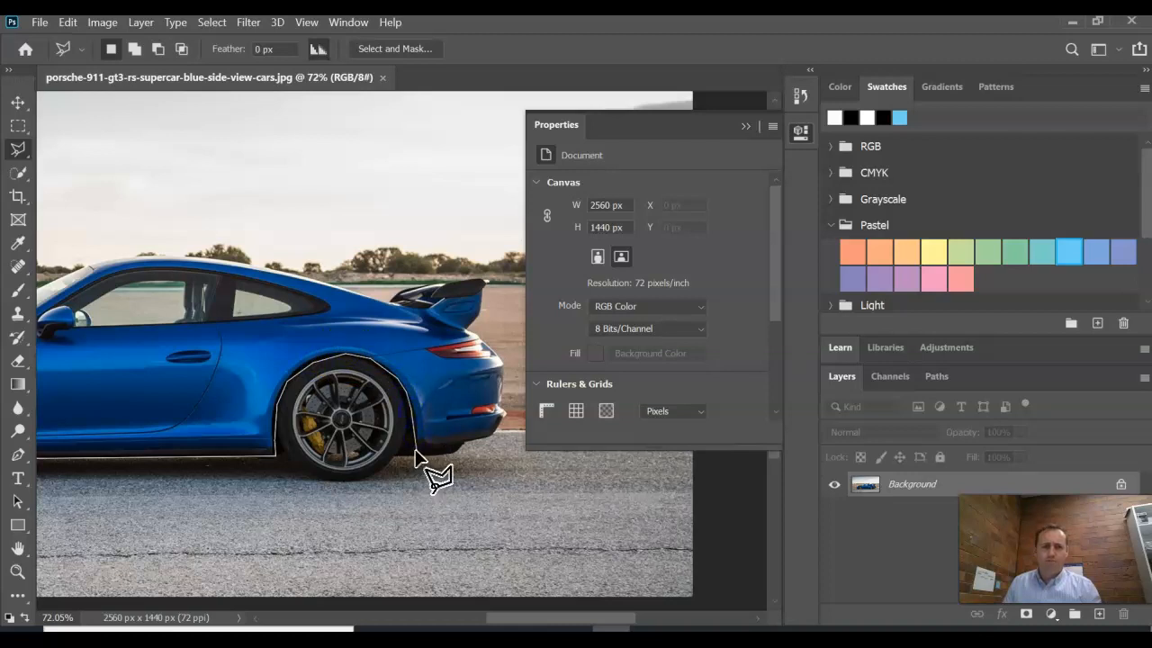
click(487, 450)
click(496, 439)
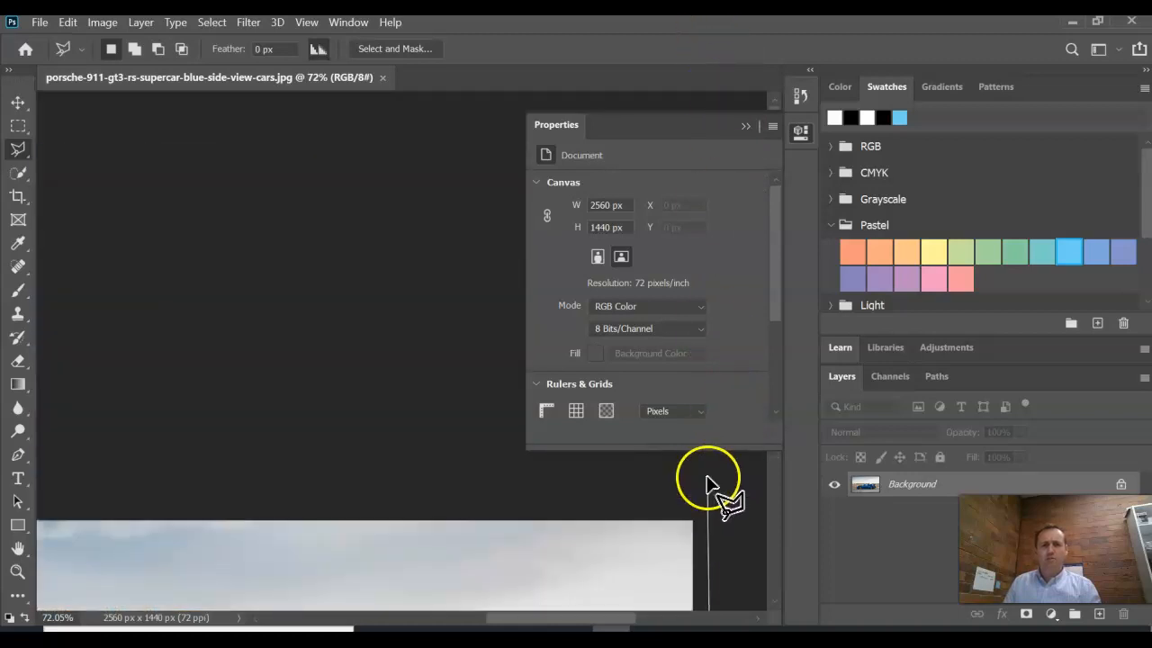
- Take the lasso outline around the outside of the canvas above the car and close it at the front bumper
click(708, 484)
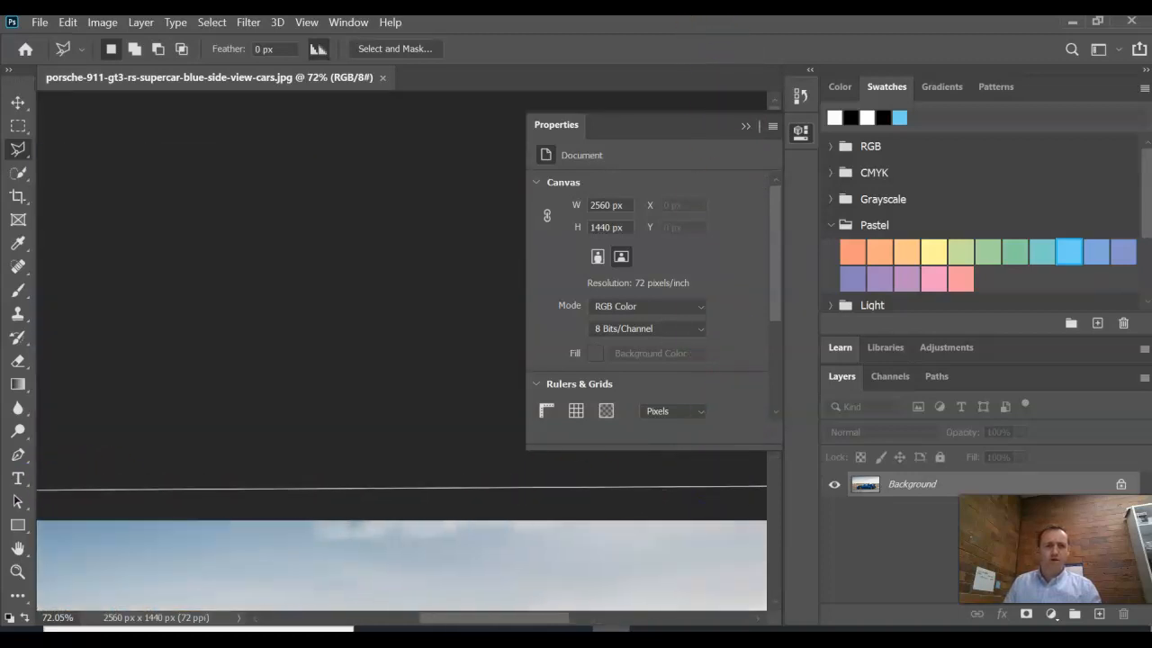
click(300, 487)
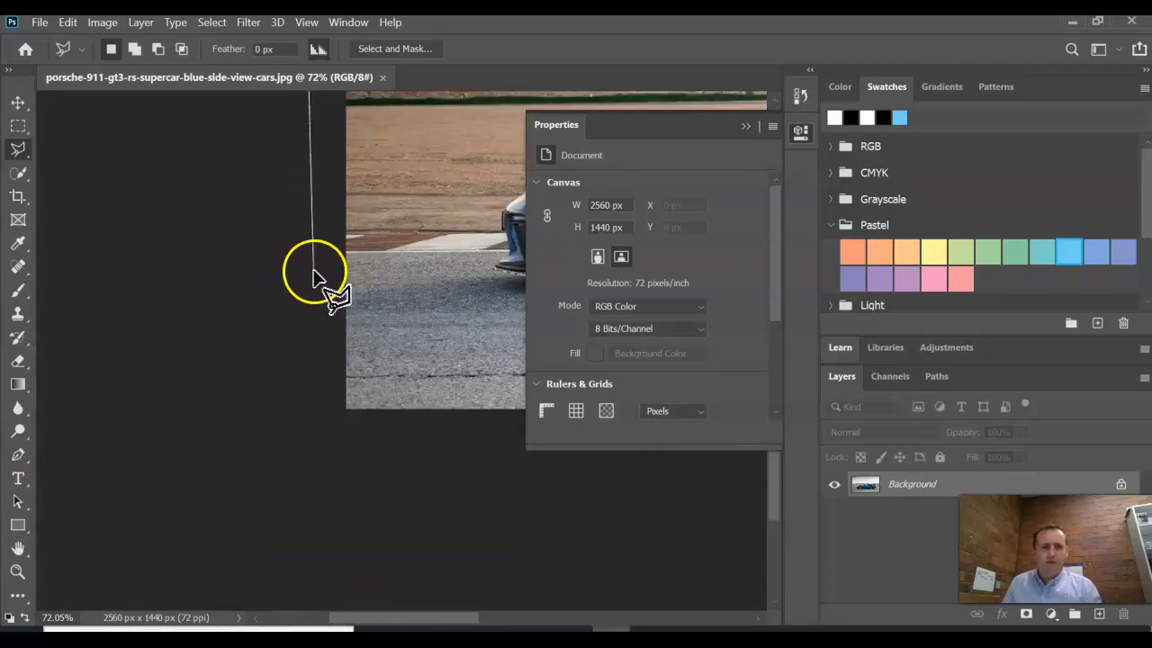
click(312, 267)
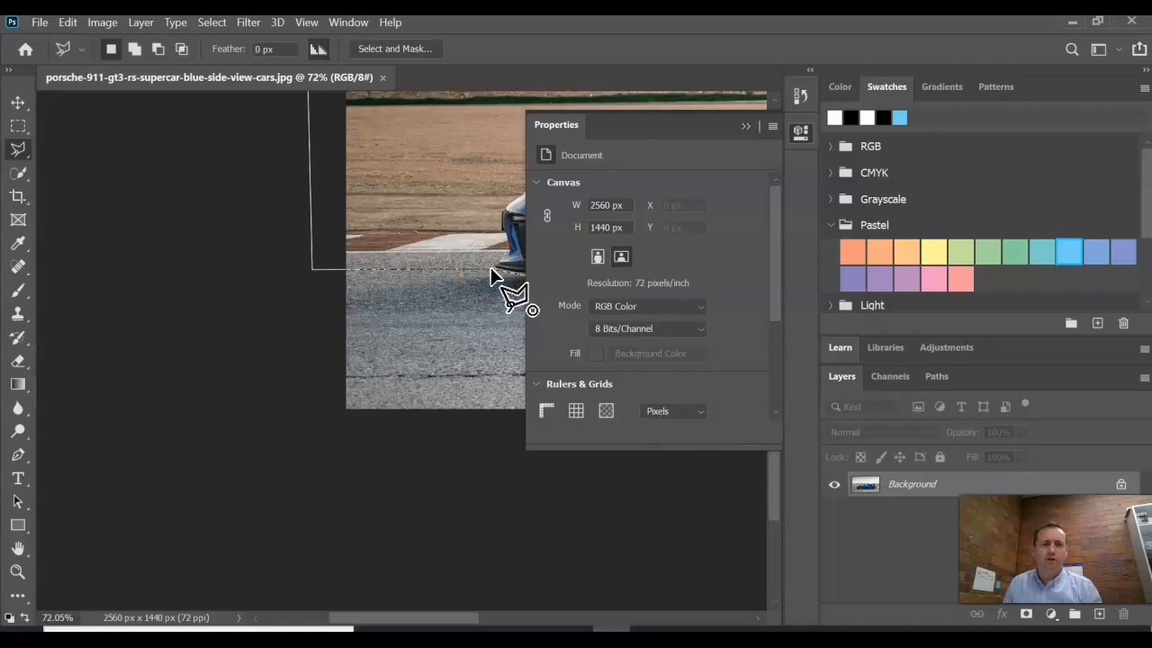
click(492, 270)
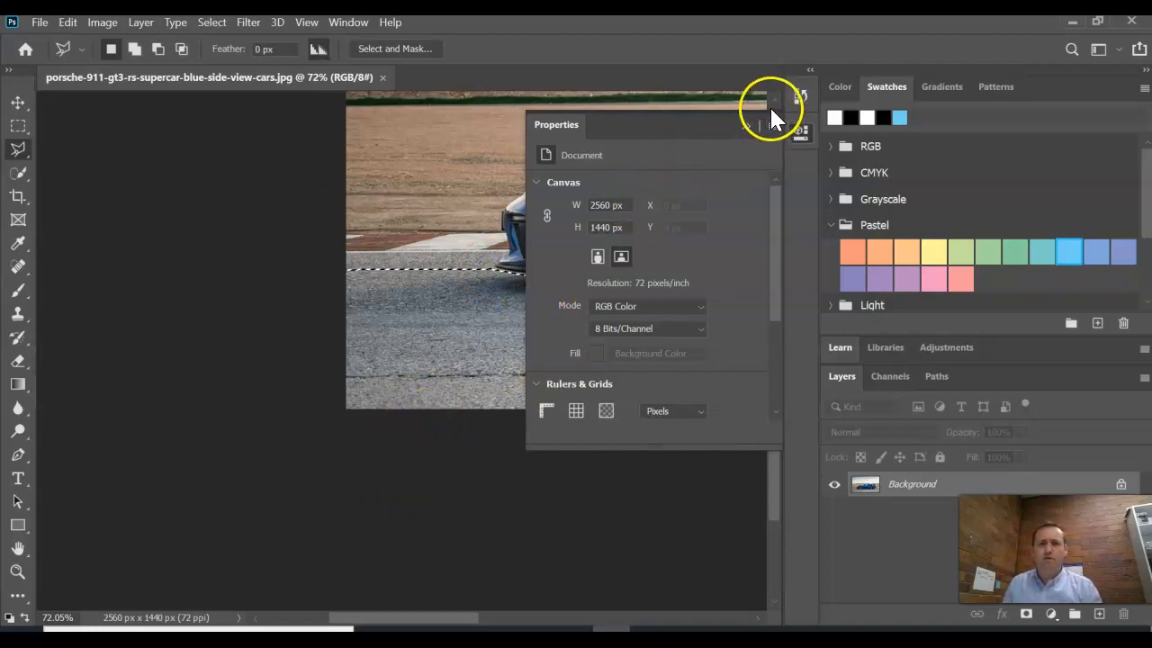
- Collapse the Properties panel to uncover the car and its selection outline
scroll(772, 97, up, 1)
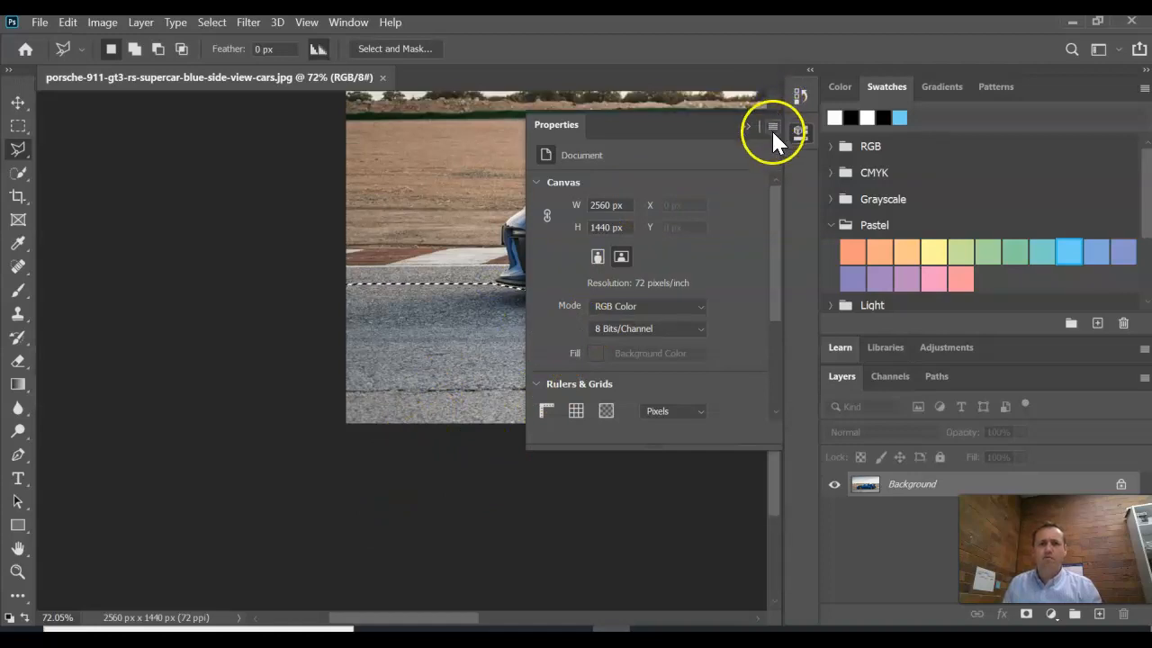
click(744, 126)
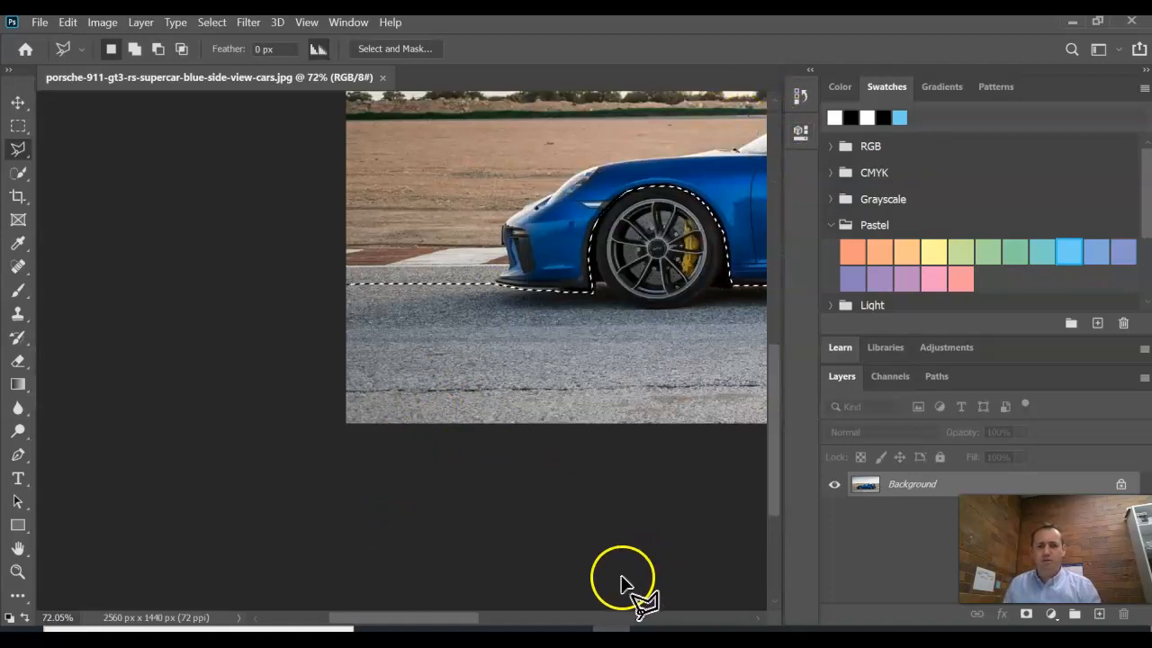
click(758, 618)
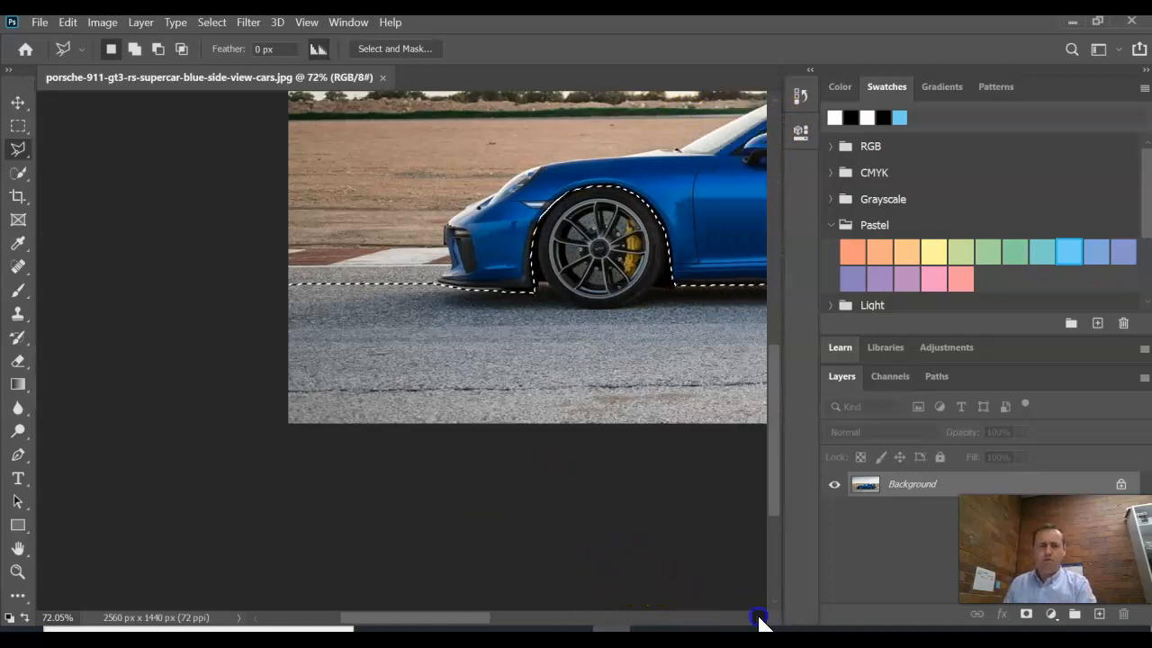
drag(758, 618, 759, 618)
drag(776, 405, 783, 347)
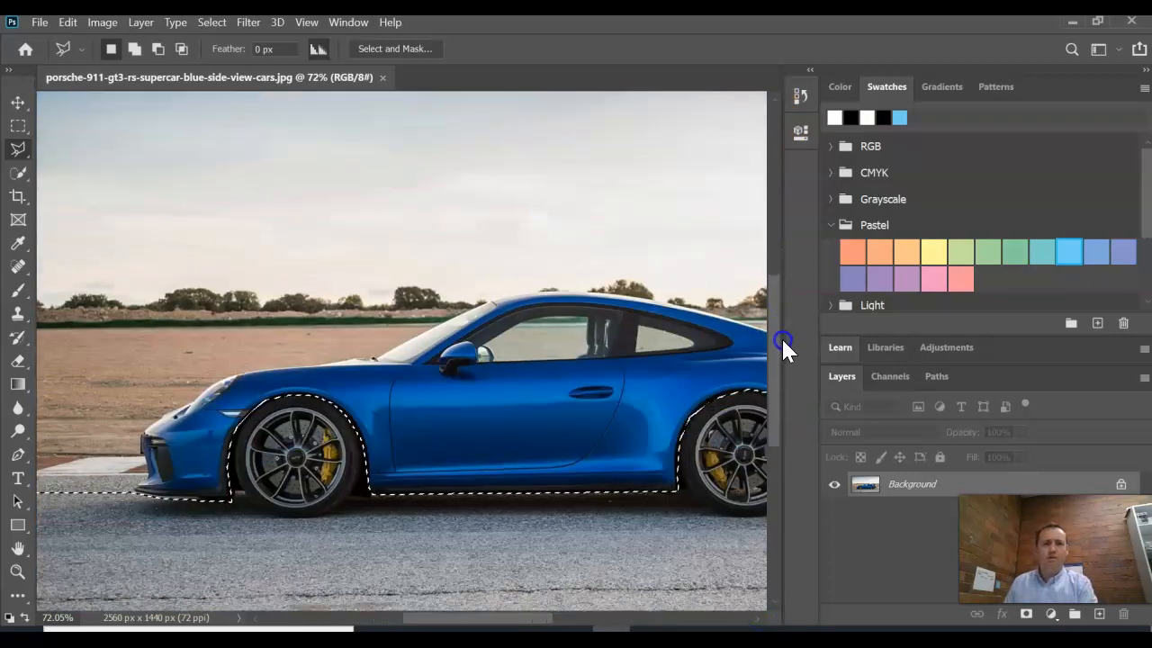
drag(760, 619, 760, 620)
scroll(558, 423, down, 2)
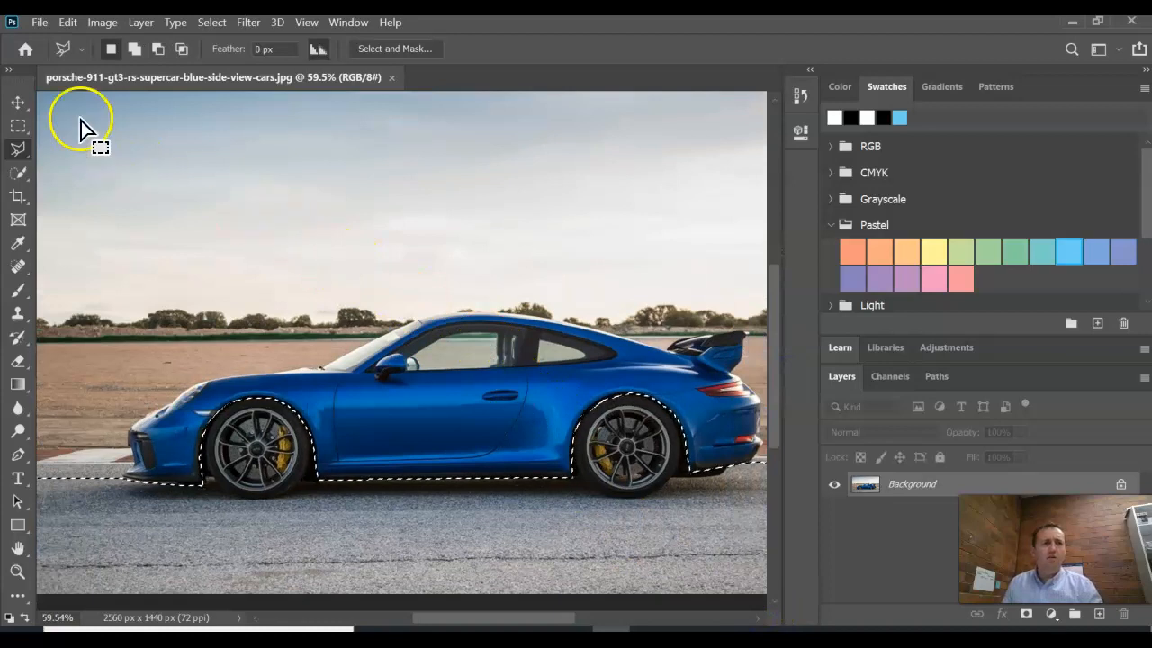
- Move the selected car body and background down about 29 px over the wheels to lower the car
click(18, 104)
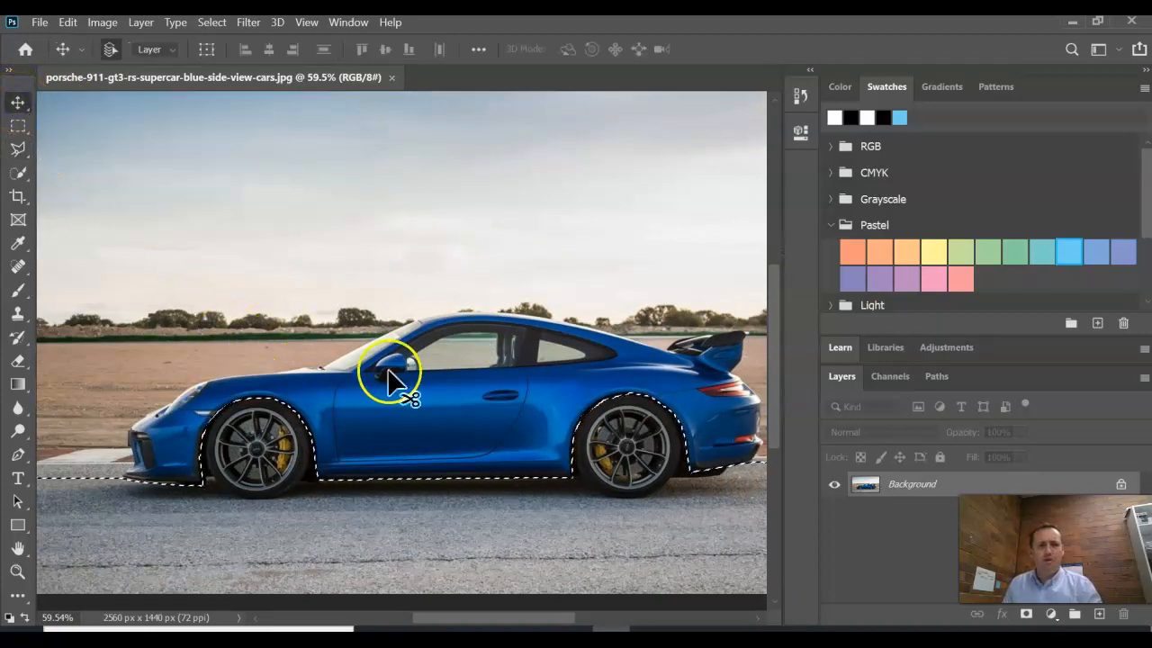
drag(438, 388, 441, 405)
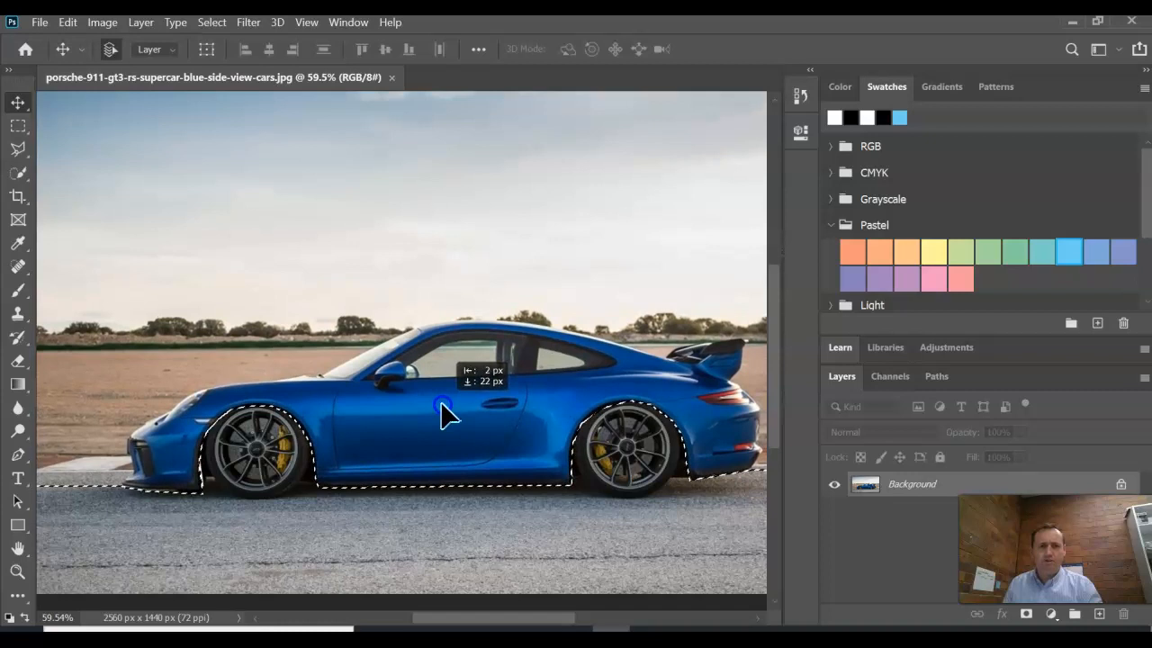
mouse_move(440, 406)
mouse_down()
mouse_move(445, 352)
mouse_move(445, 417)
mouse_up()
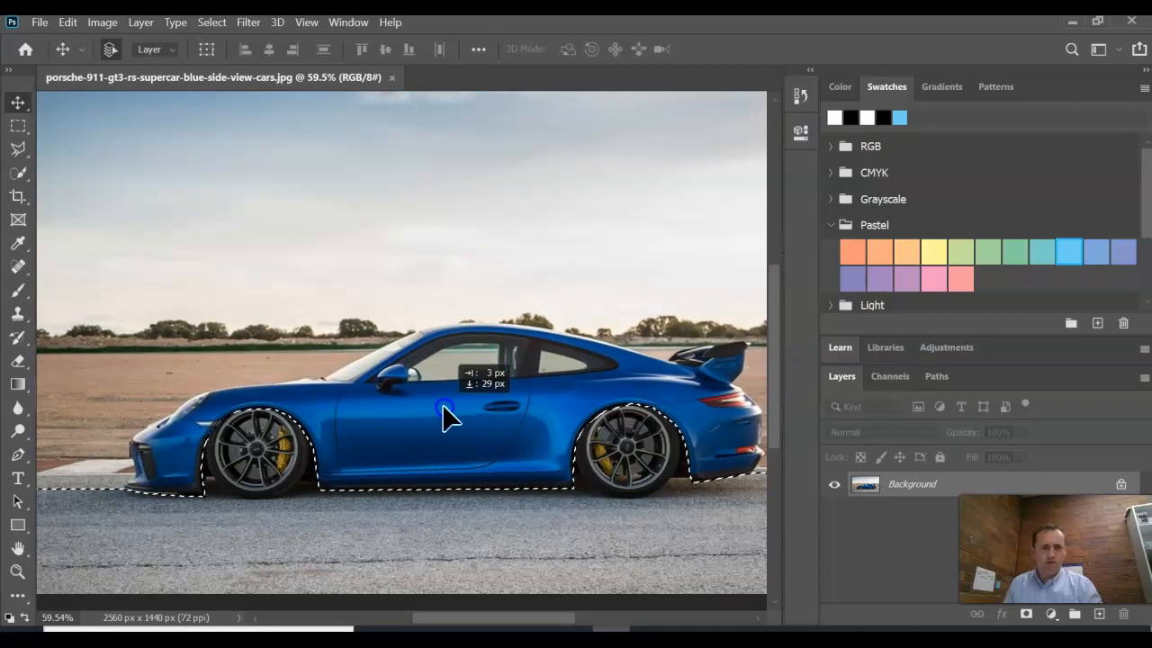
drag(444, 415, 446, 418)
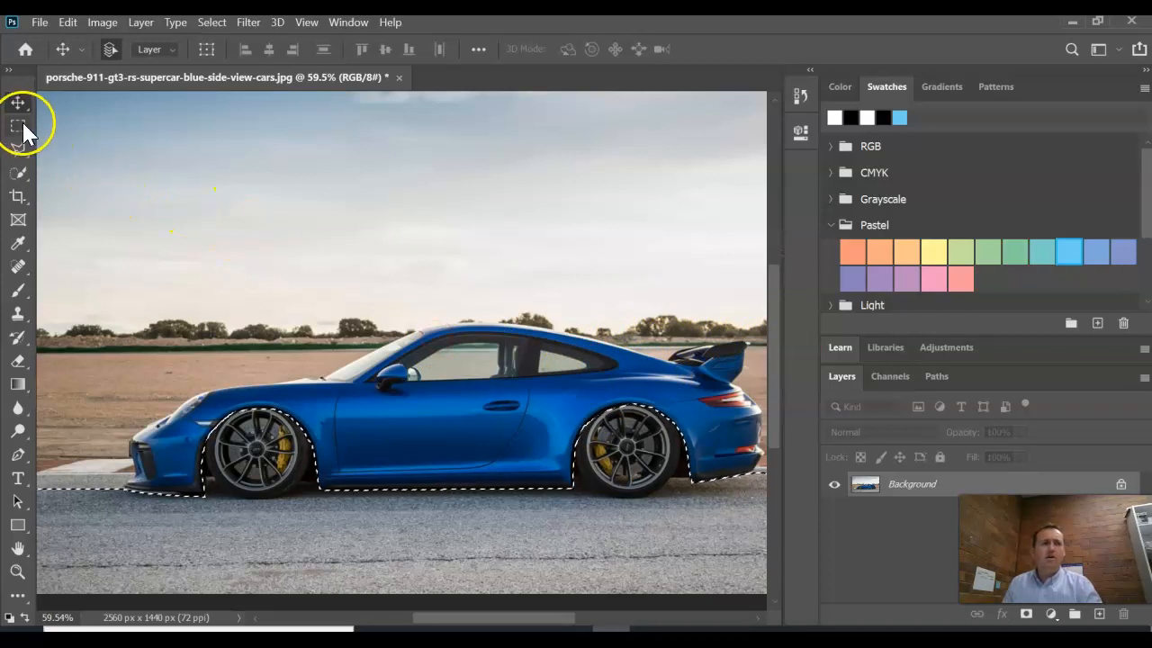
- Switch to the regular Lasso tool and deselect the selection around the lowered car body
click(16, 151)
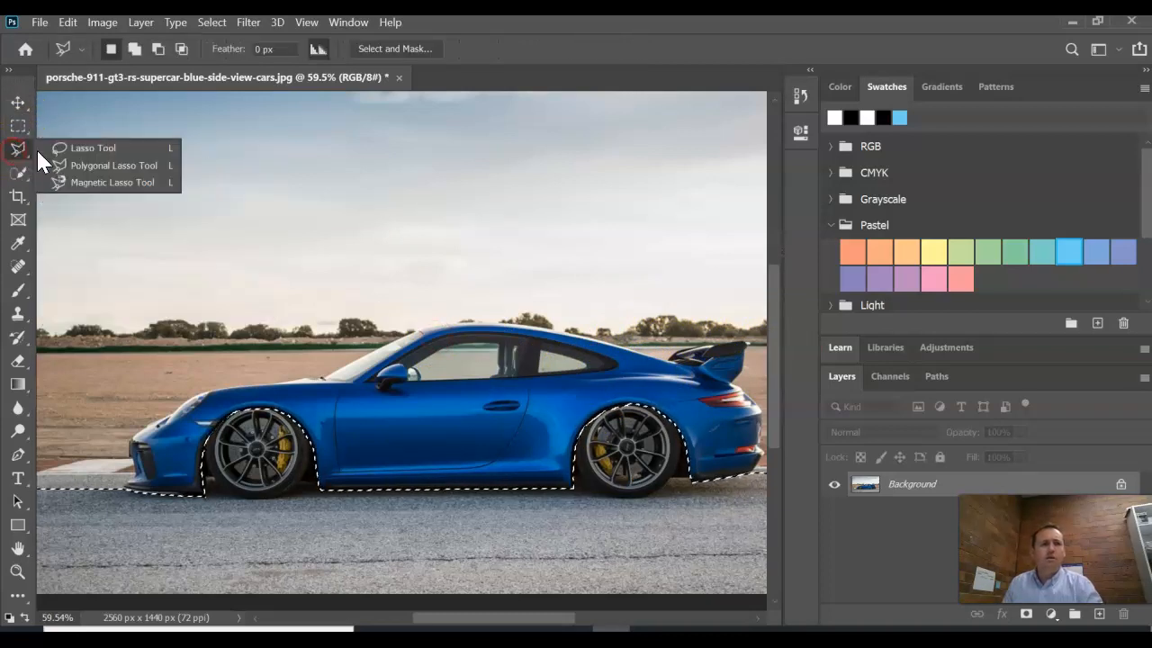
click(77, 149)
right_click(390, 334)
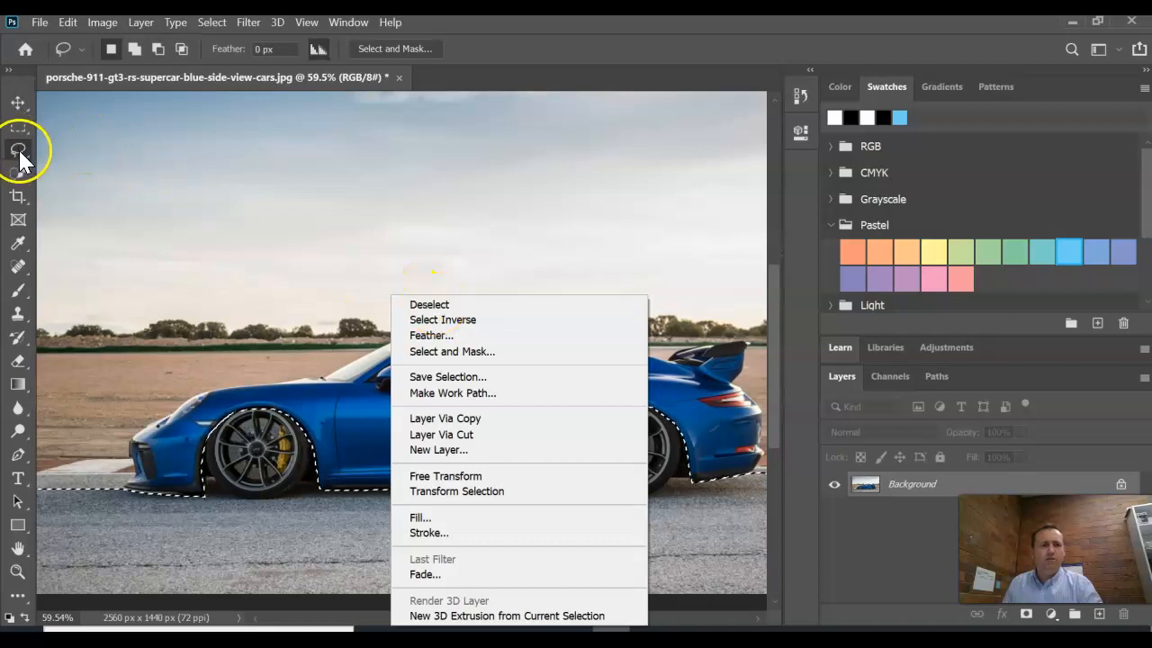
click(432, 307)
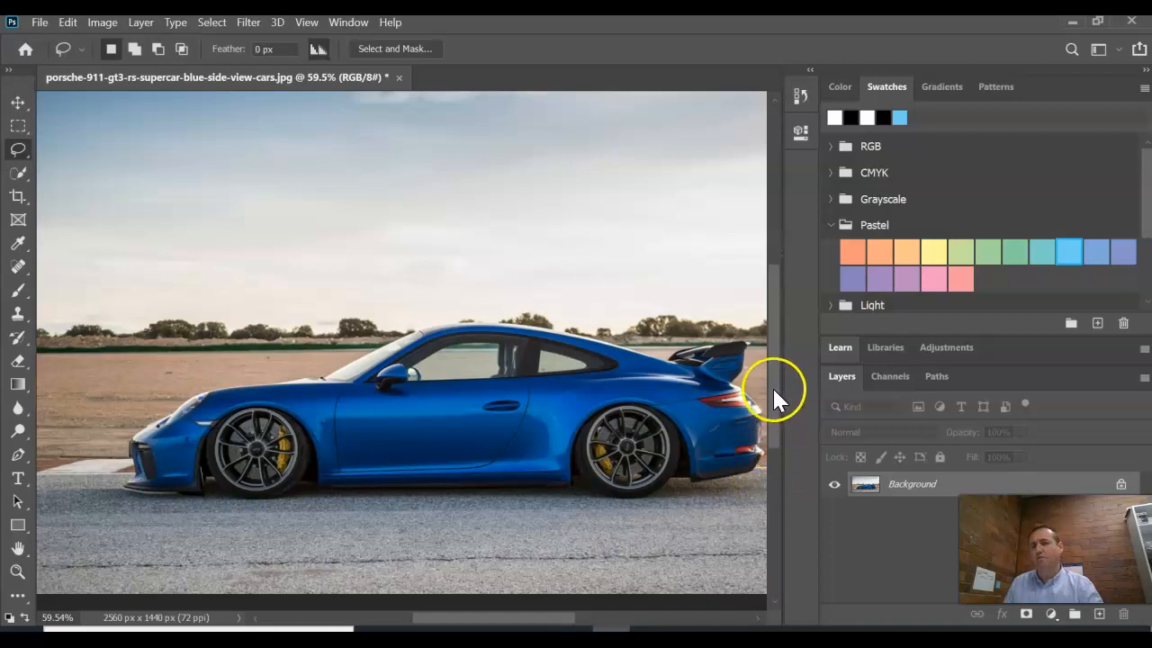
scroll(774, 395, up, 3)
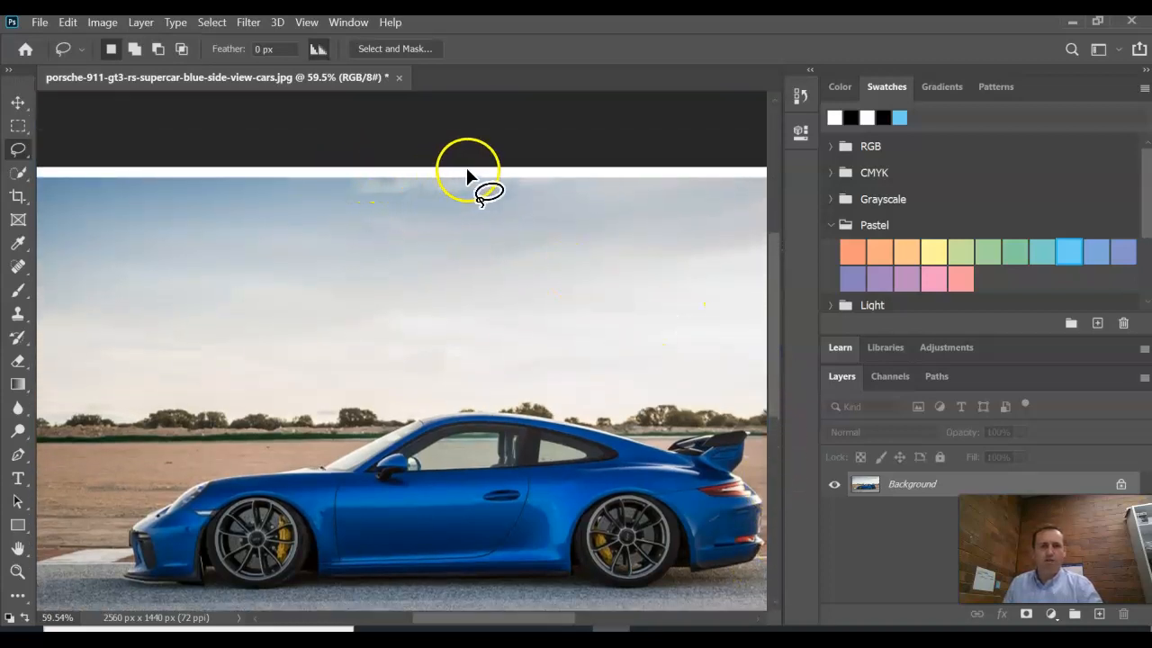
drag(776, 340, 772, 388)
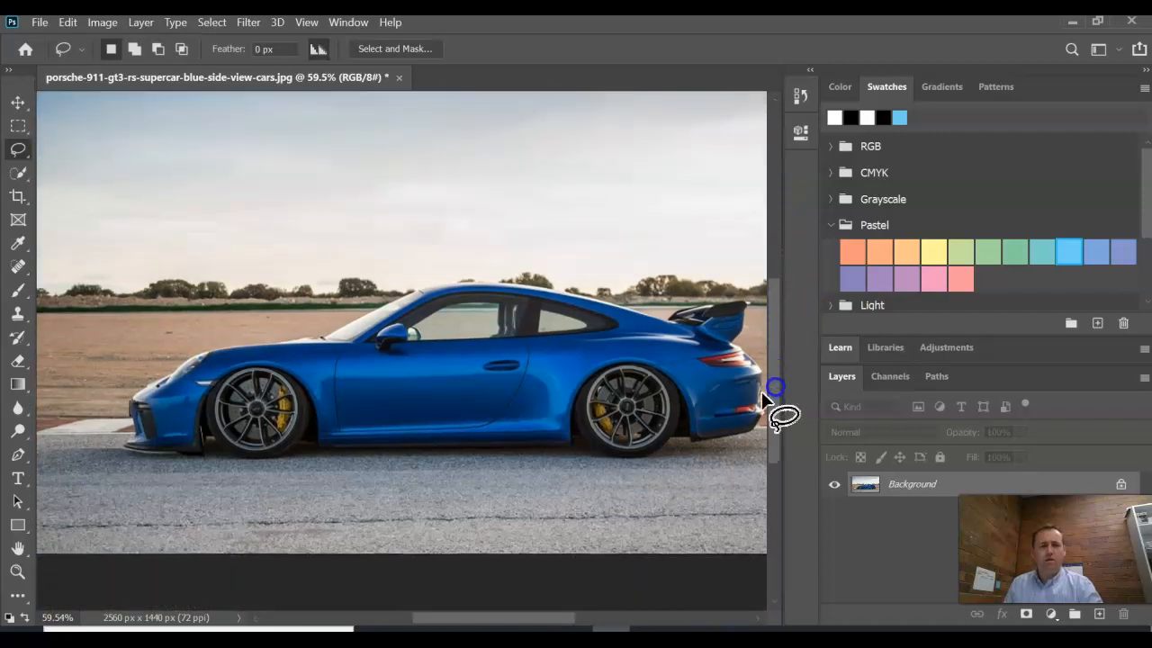
mouse_move(534, 617)
mouse_down()
mouse_move(585, 621)
mouse_move(504, 620)
mouse_move(524, 621)
mouse_up()
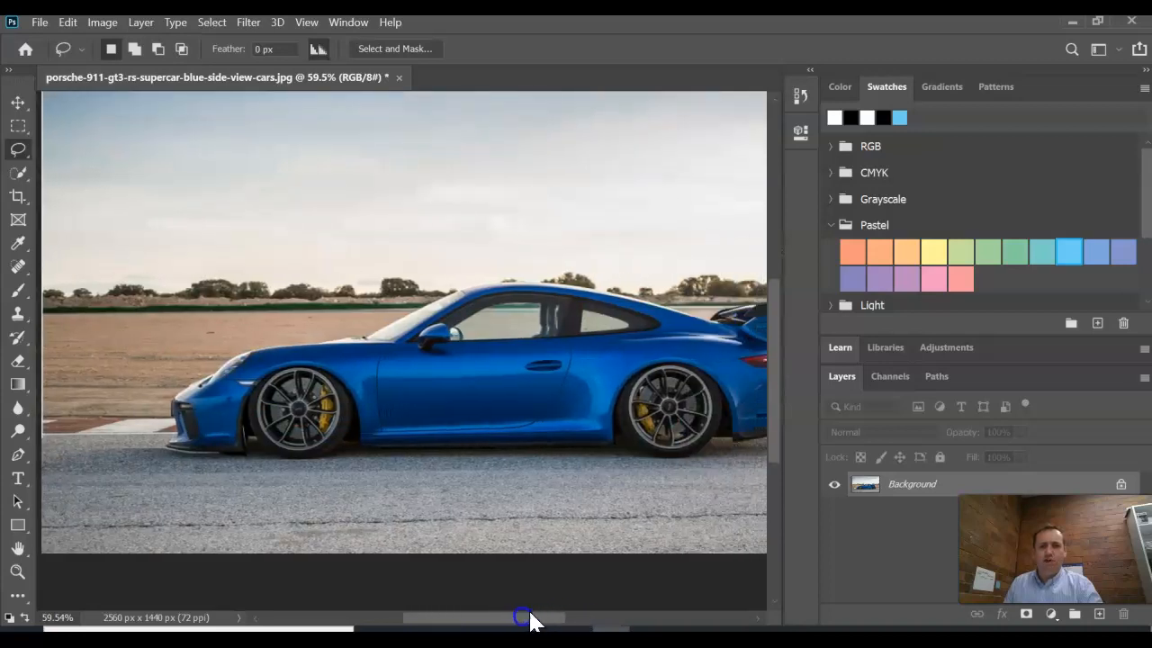
- Duplicate the Background layer as a new layer named Colour Change in the same document
click(869, 499)
click(869, 491)
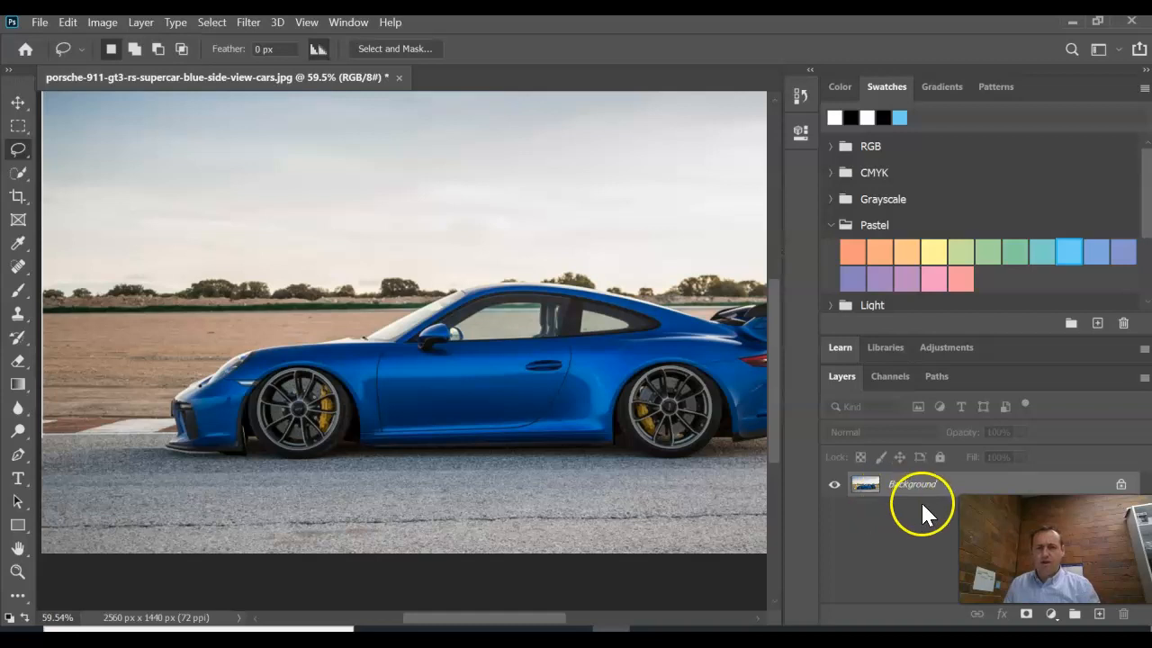
right_click(868, 486)
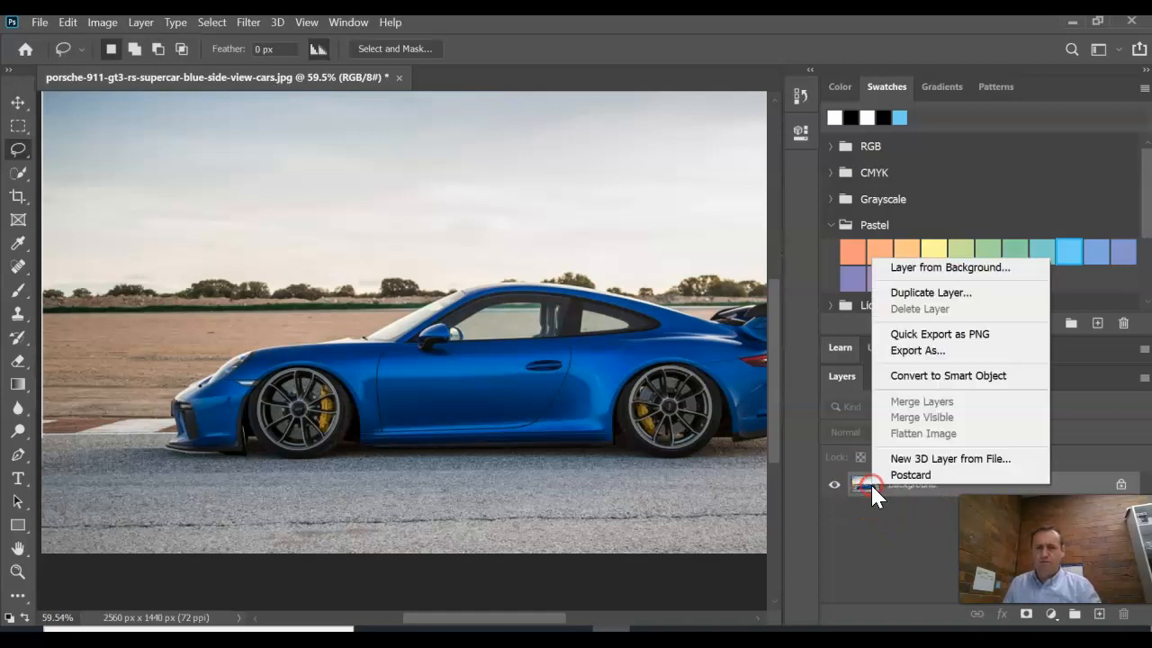
click(906, 288)
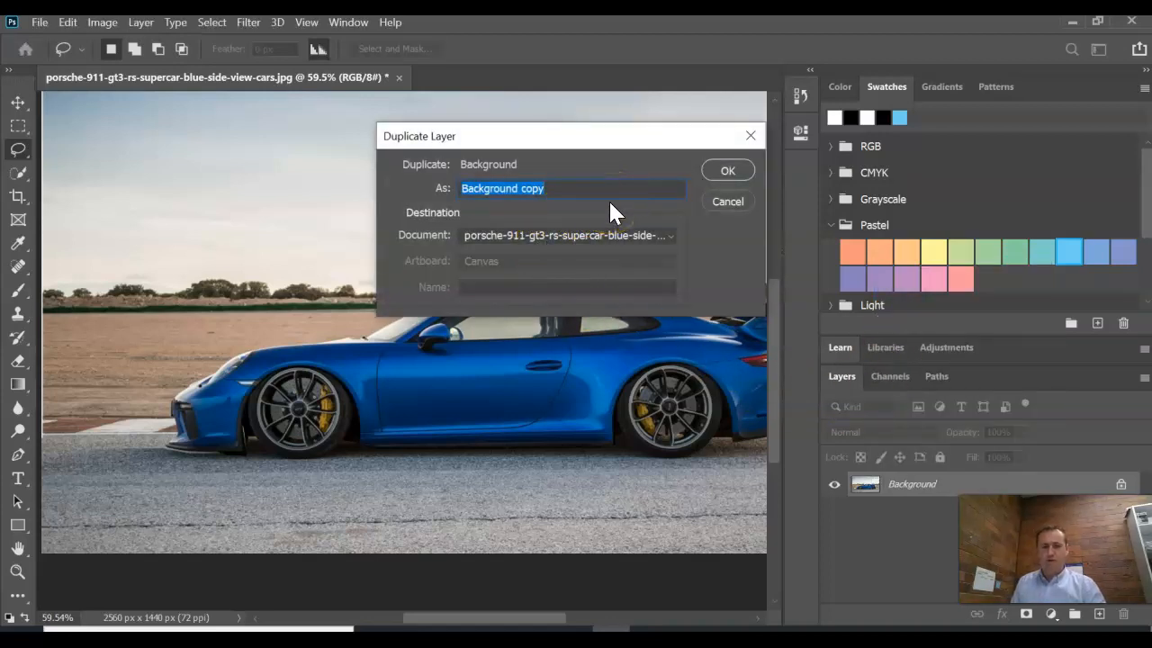
text(Colo)
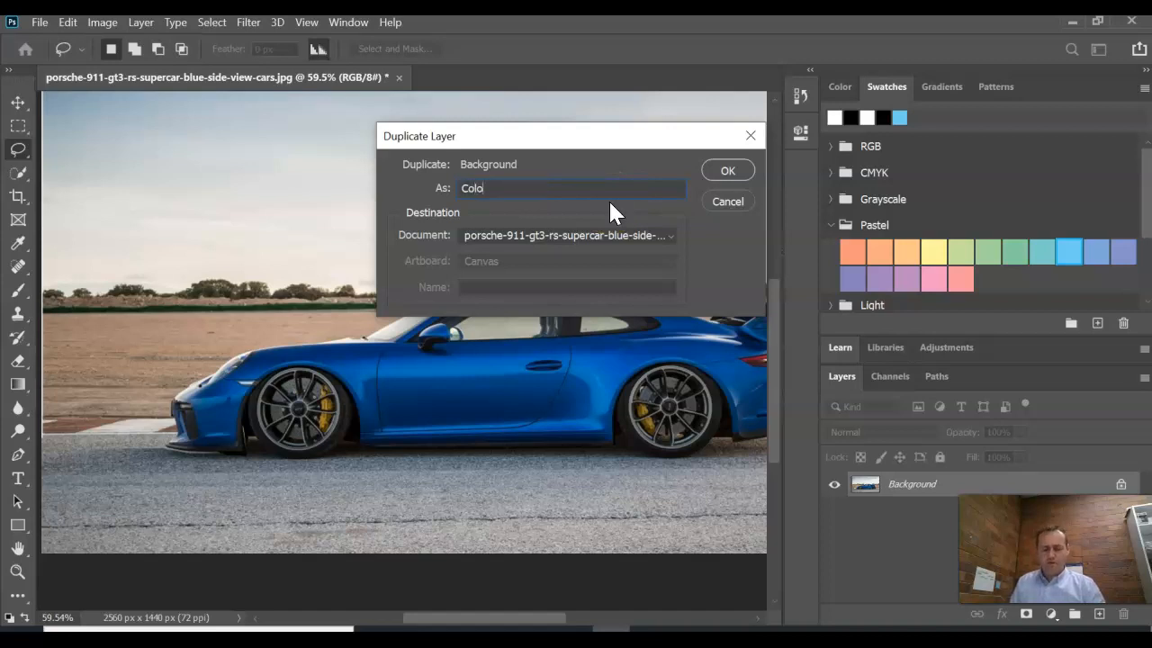
text(ur Change)
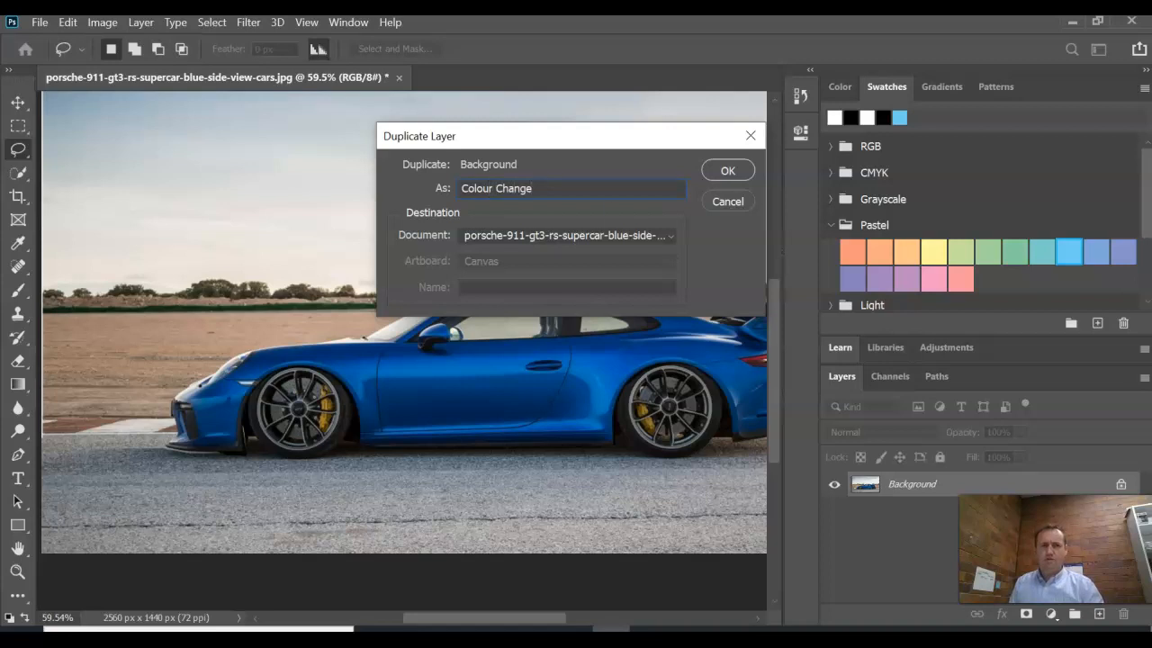
key(Return)
click(600, 212)
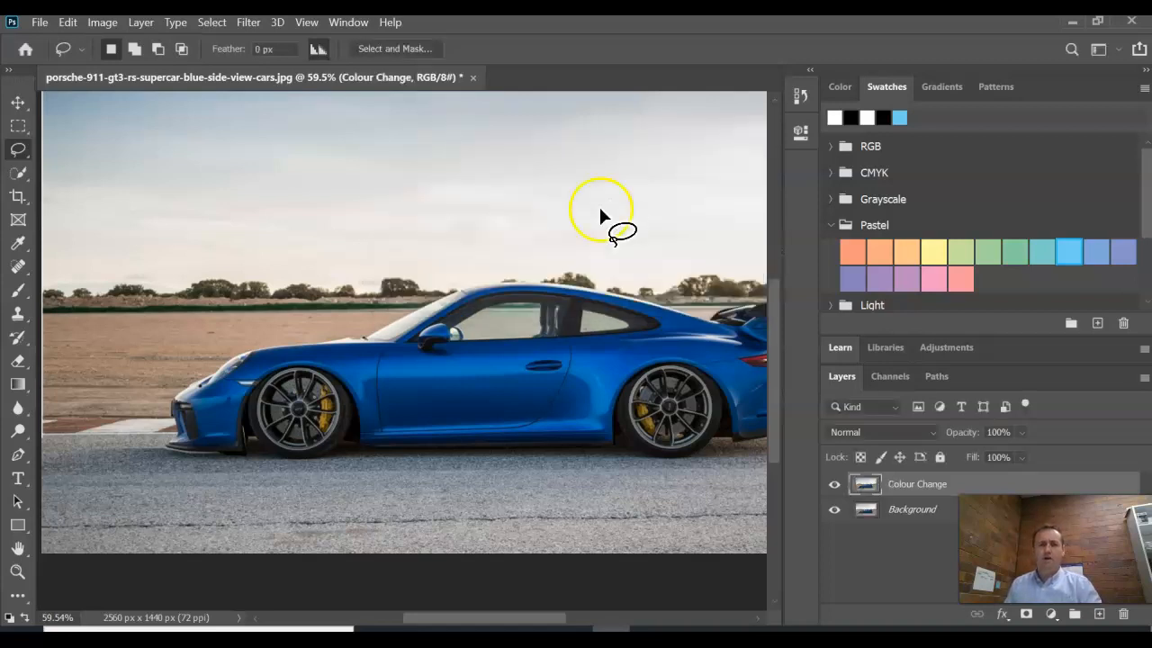